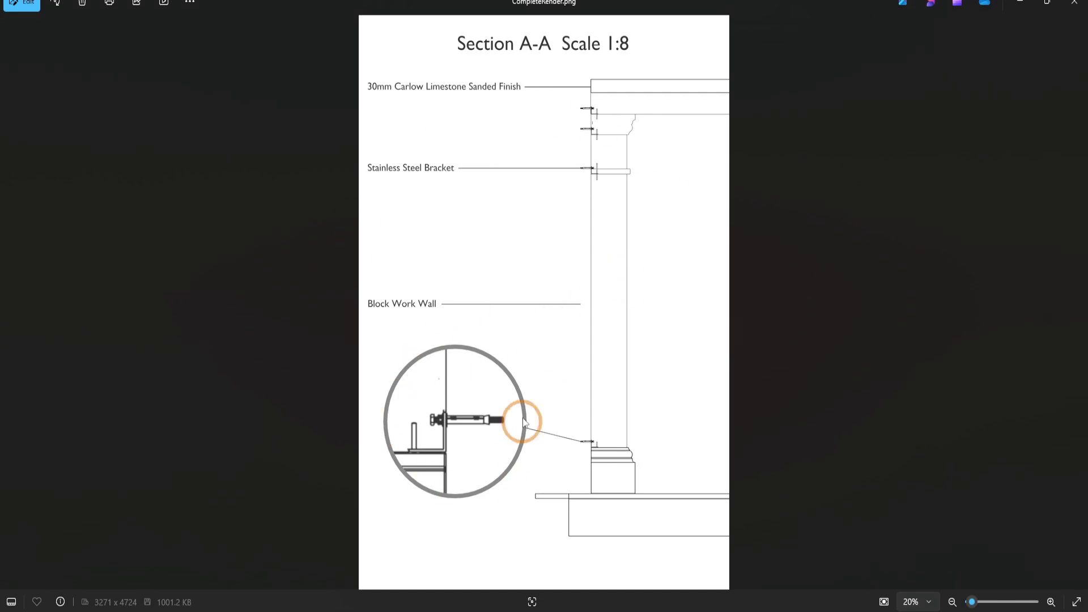
- Advance Windows Photos from CompleteRender.png to the next image, CarRender.png
{"action": "key", "text": "Left"}
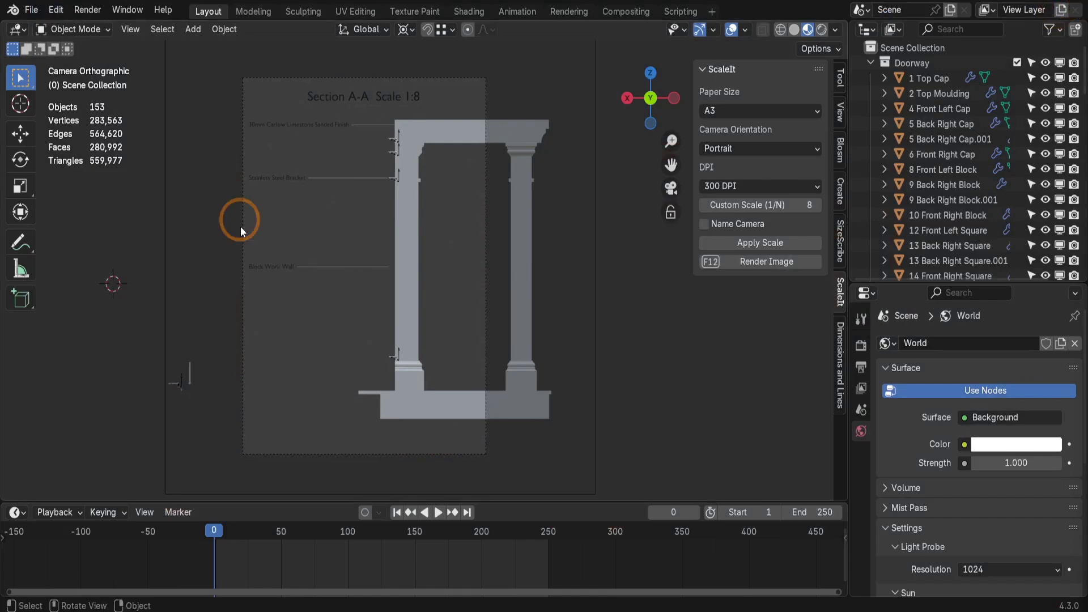
- Render the section camera view, save it as Render.png in the Images folder, and close the render window
{"action": "key", "text": "F12"}
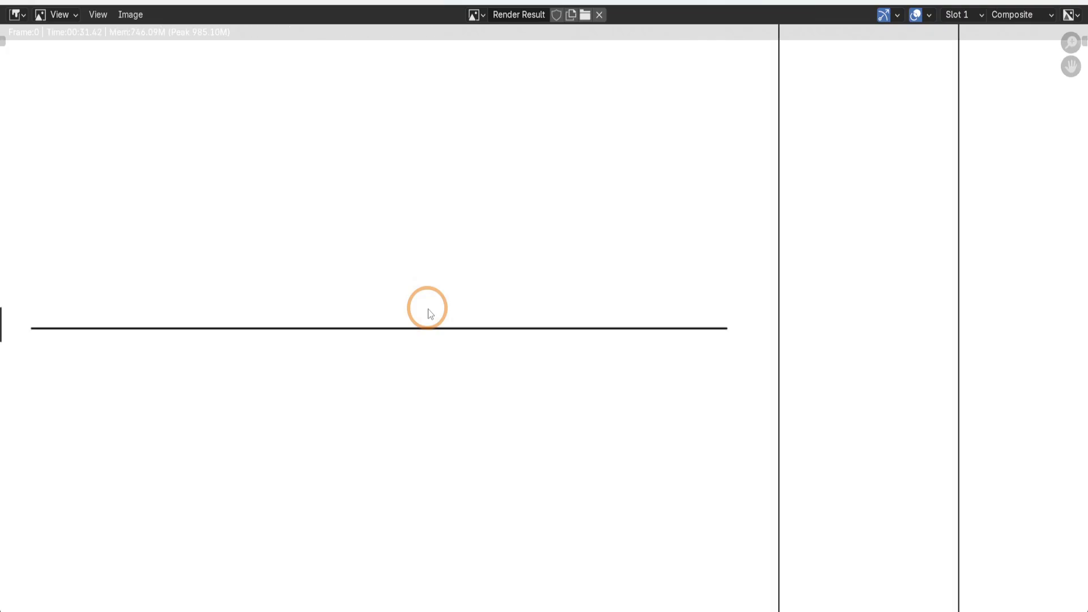
{"action": "scroll", "coordinate": [427, 308], "scroll_direction": "down", "scroll_amount": 7}
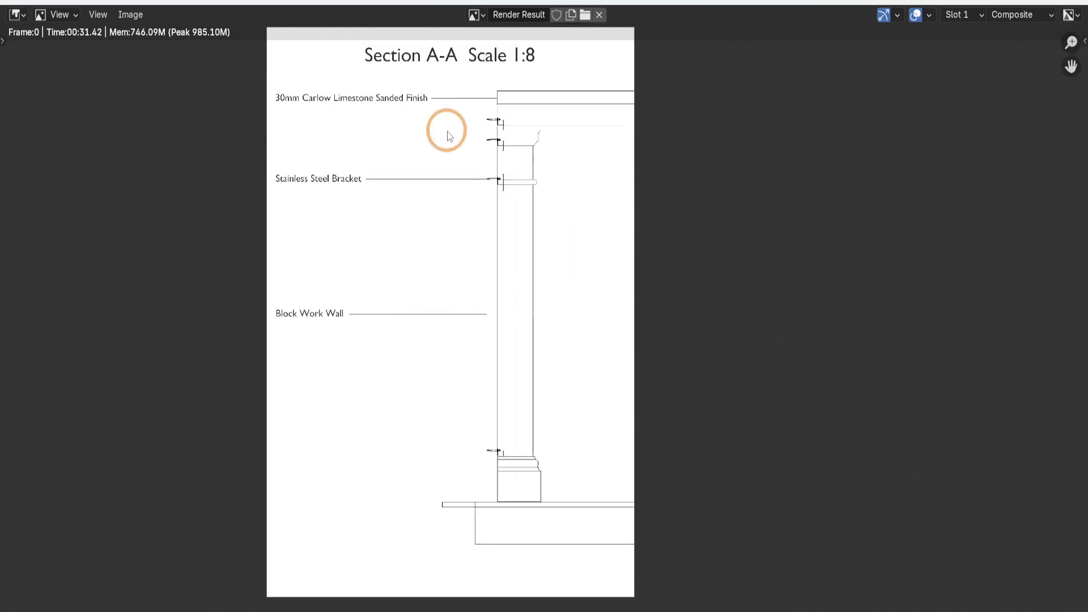
{"action": "left_click", "coordinate": [131, 14]}
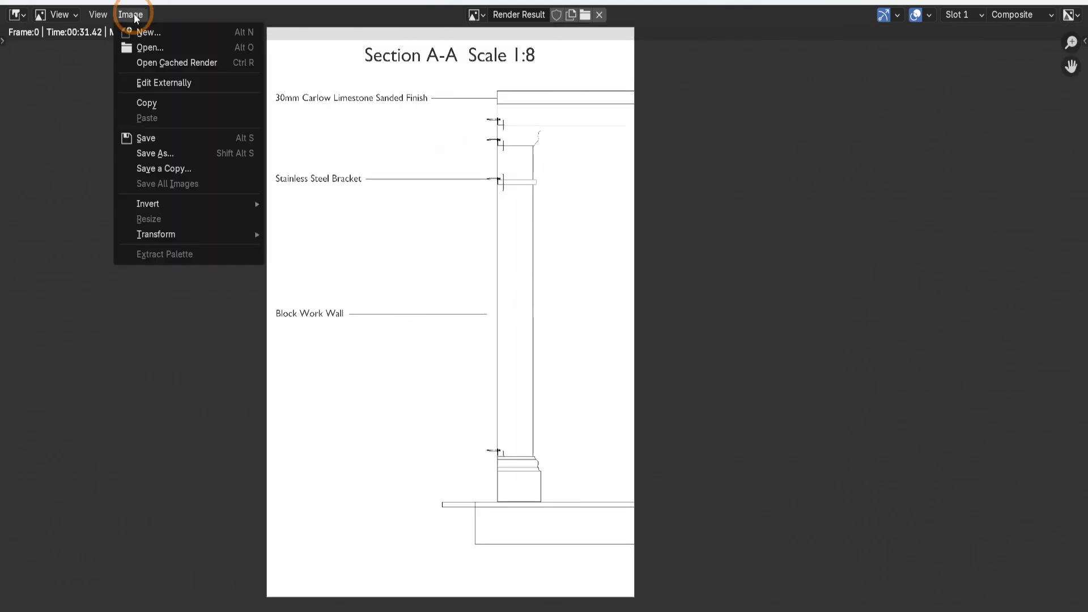
{"action": "left_click", "coordinate": [145, 139]}
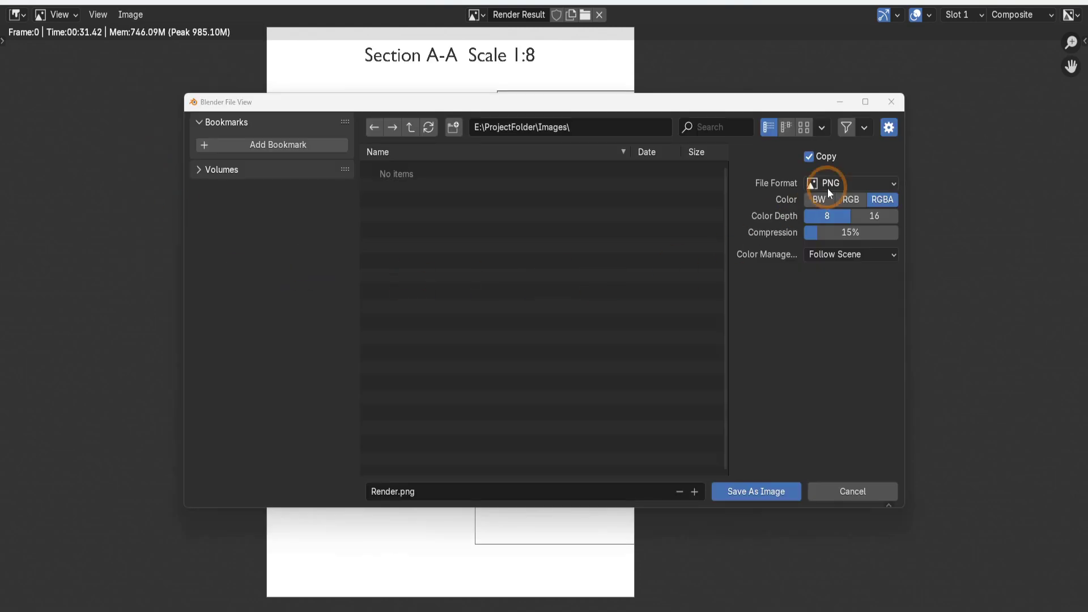
{"action": "left_click", "coordinate": [737, 491]}
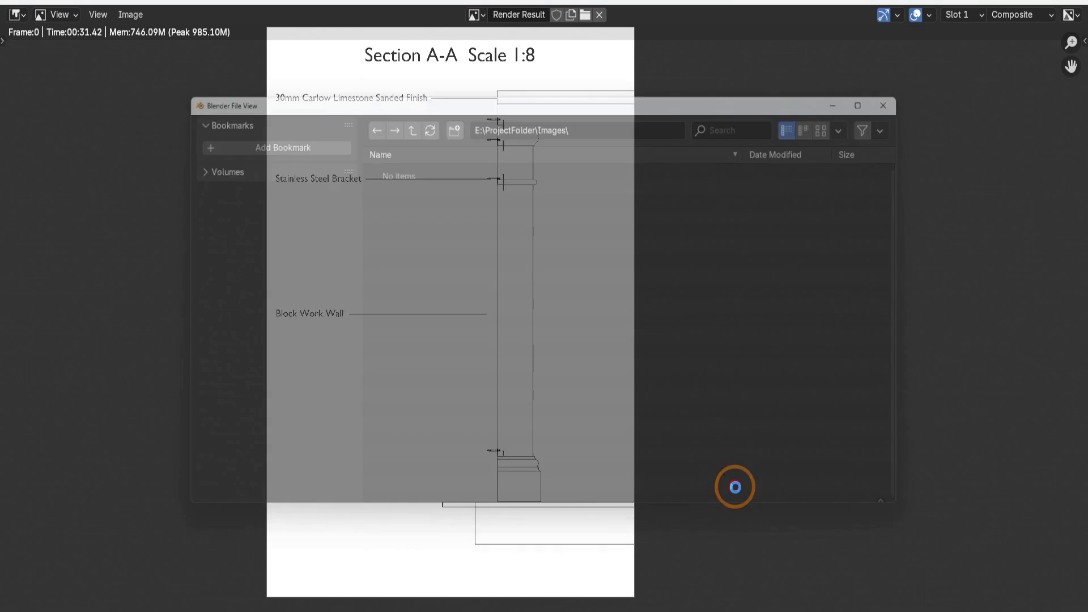
{"action": "left_click", "coordinate": [1077, 2]}
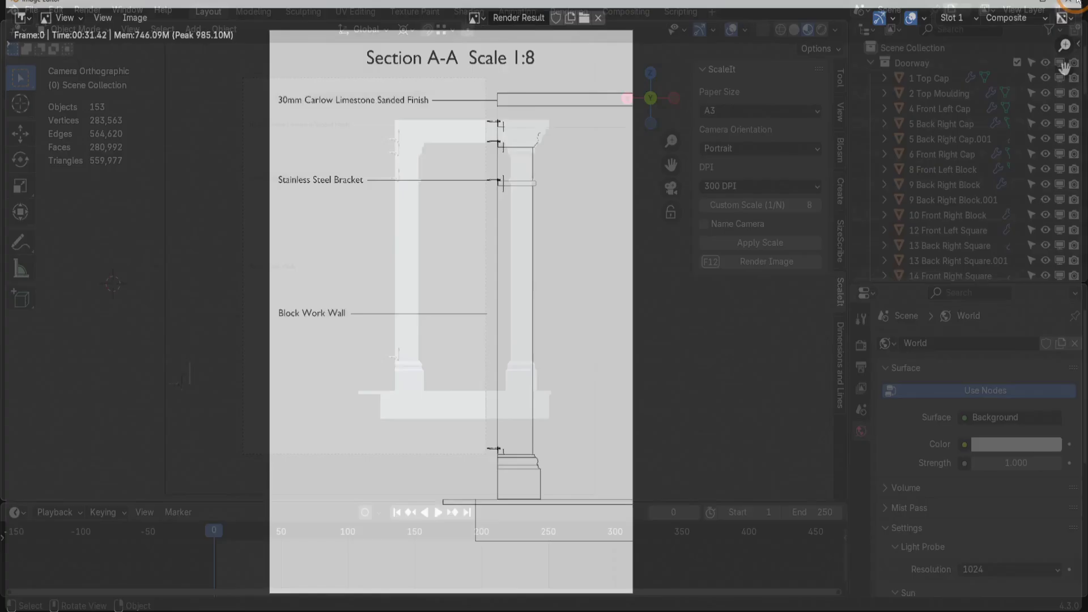
- Place the 3D cursor left of the portico base and add a 128-vertex mesh circle there
{"action": "right_click_drag", "start_coordinate": [323, 344], "coordinate": [308, 350], "text": "shift"}
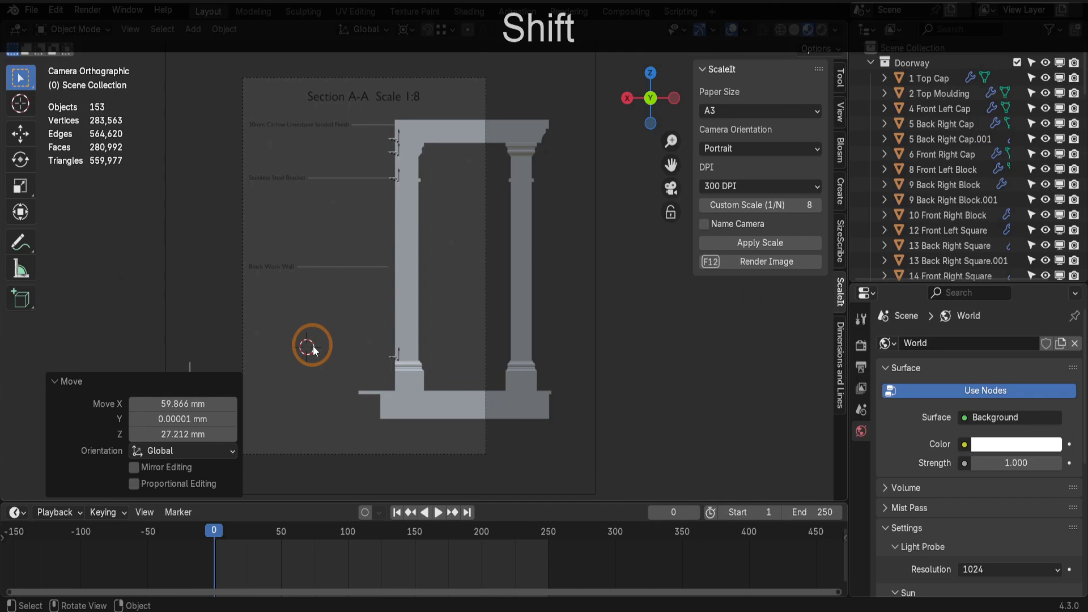
{"action": "key", "text": "shift"}
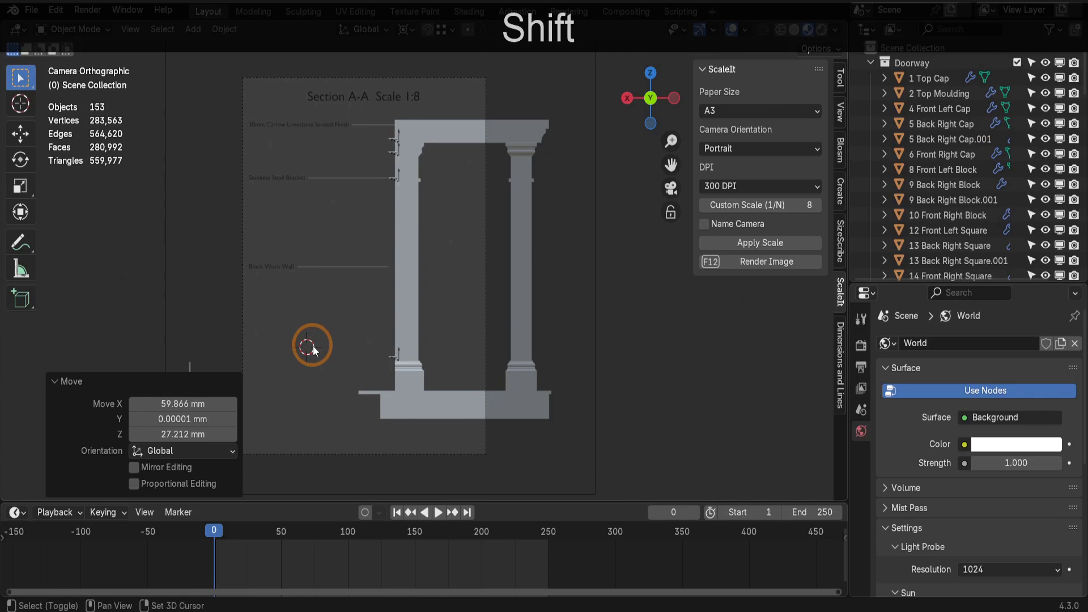
{"action": "key", "text": "shift+a"}
{"action": "mouse_move", "coordinate": [288, 320]}
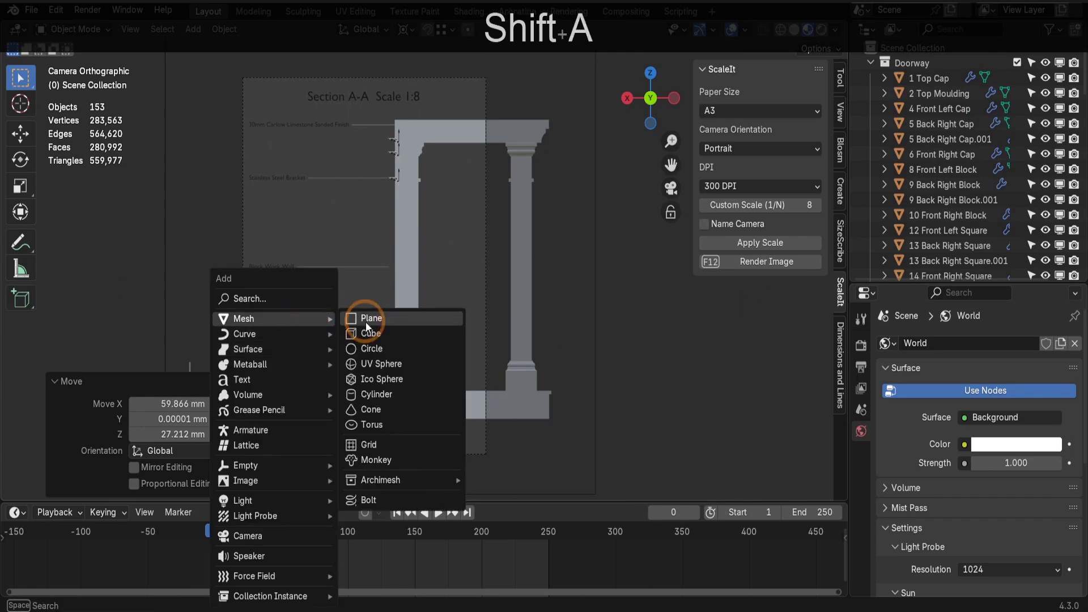
{"action": "left_click", "coordinate": [375, 347]}
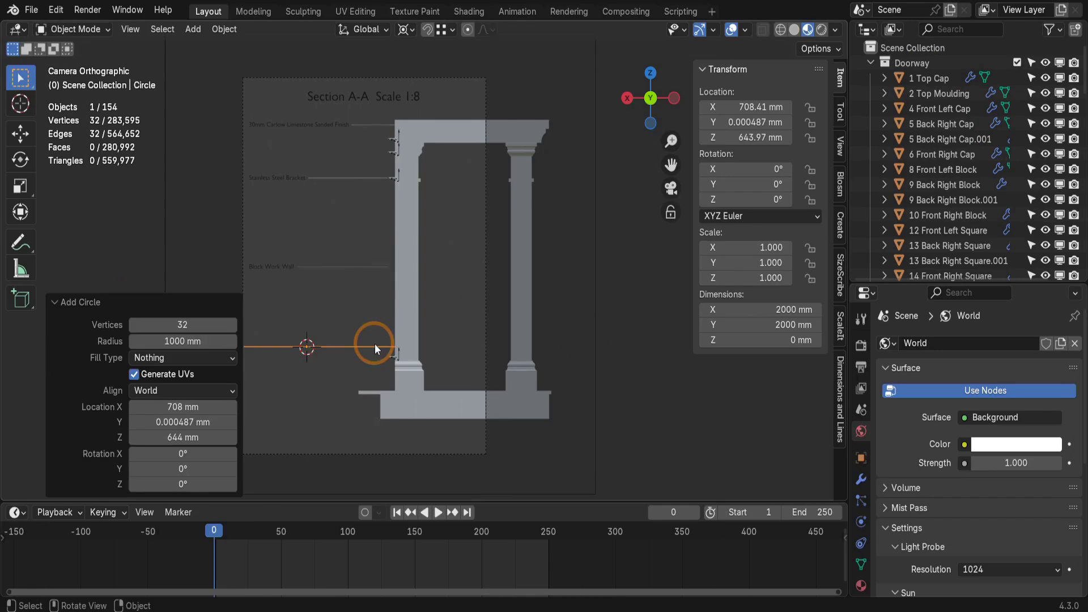
{"action": "left_click", "coordinate": [153, 326]}
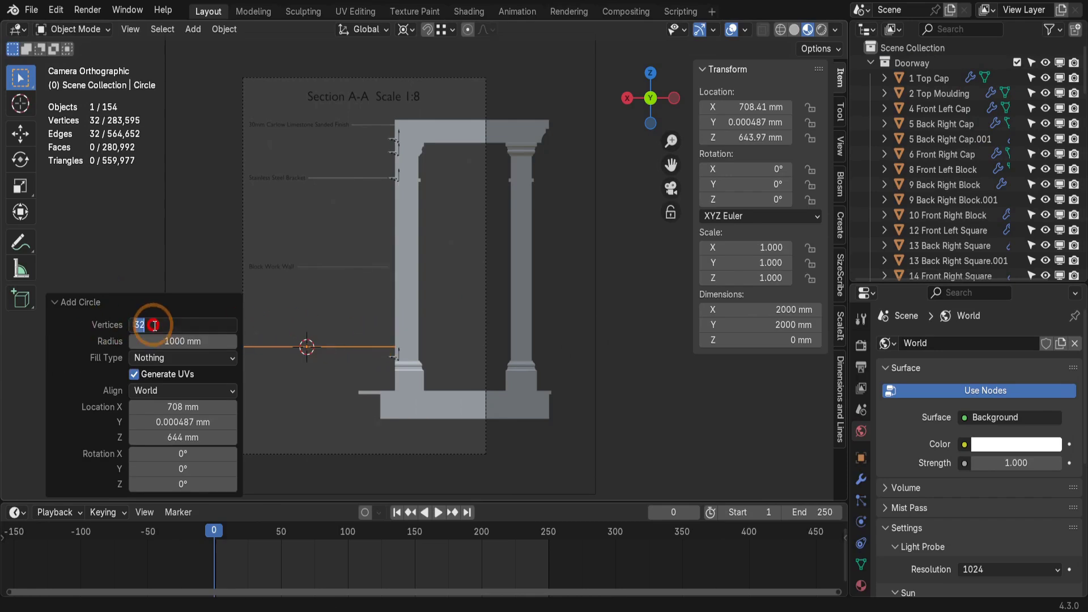
{"action": "type", "text": "128"}
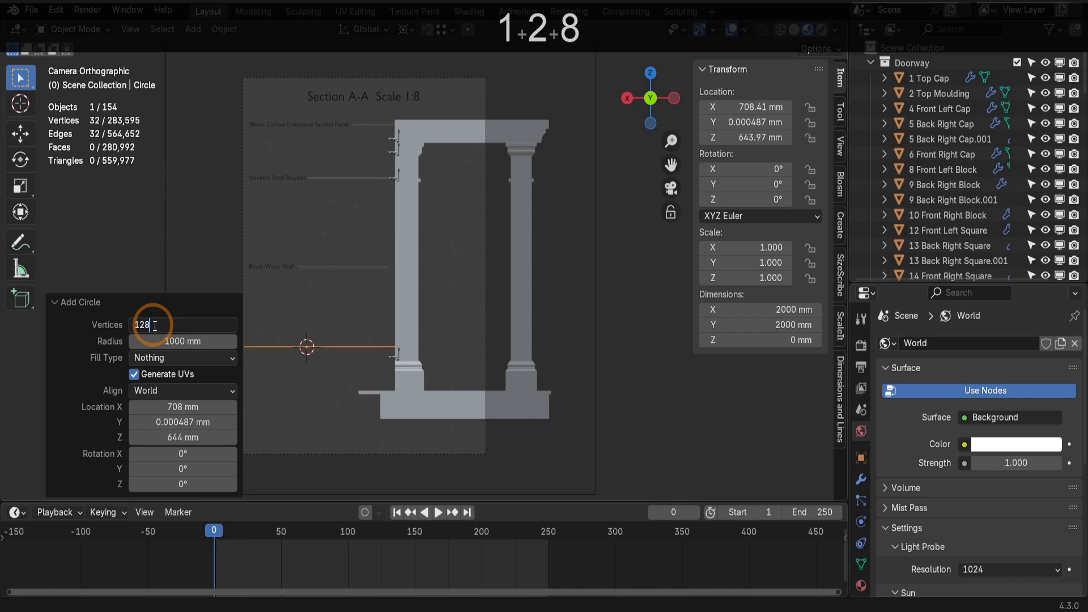
{"action": "key", "text": "Return"}
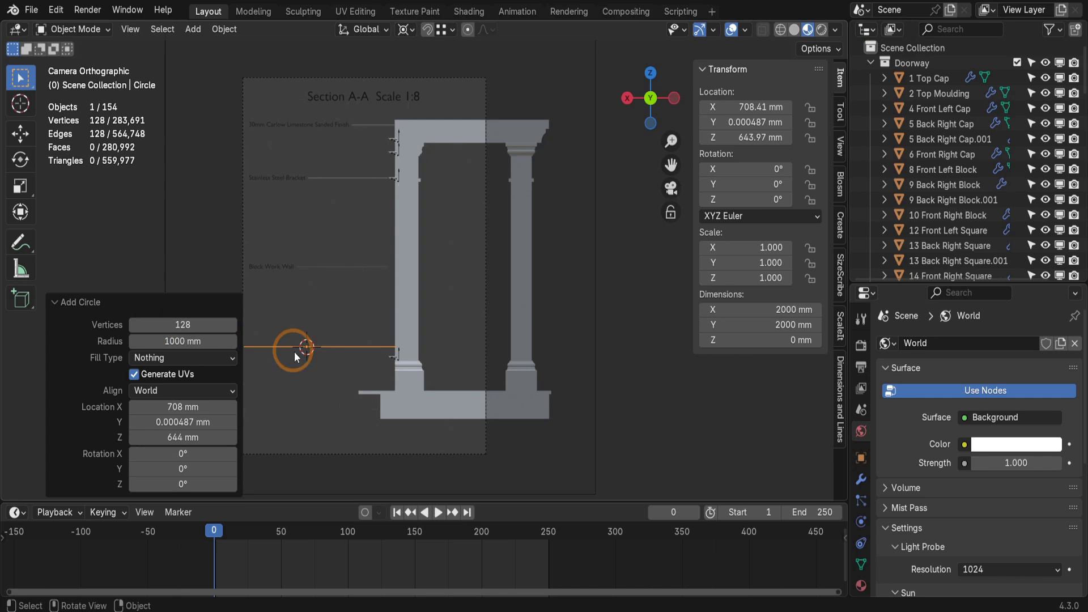
- Rotate the circle 90° on X so it stands upright facing the camera
{"action": "left_click", "coordinate": [760, 170]}
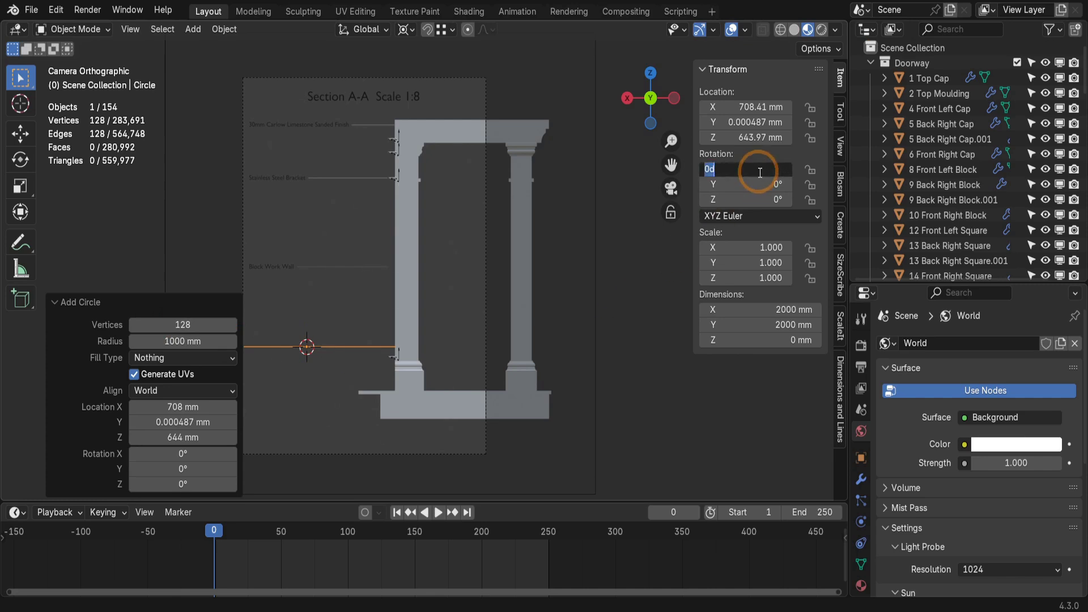
{"action": "type", "text": "90"}
{"action": "key", "text": "Return"}
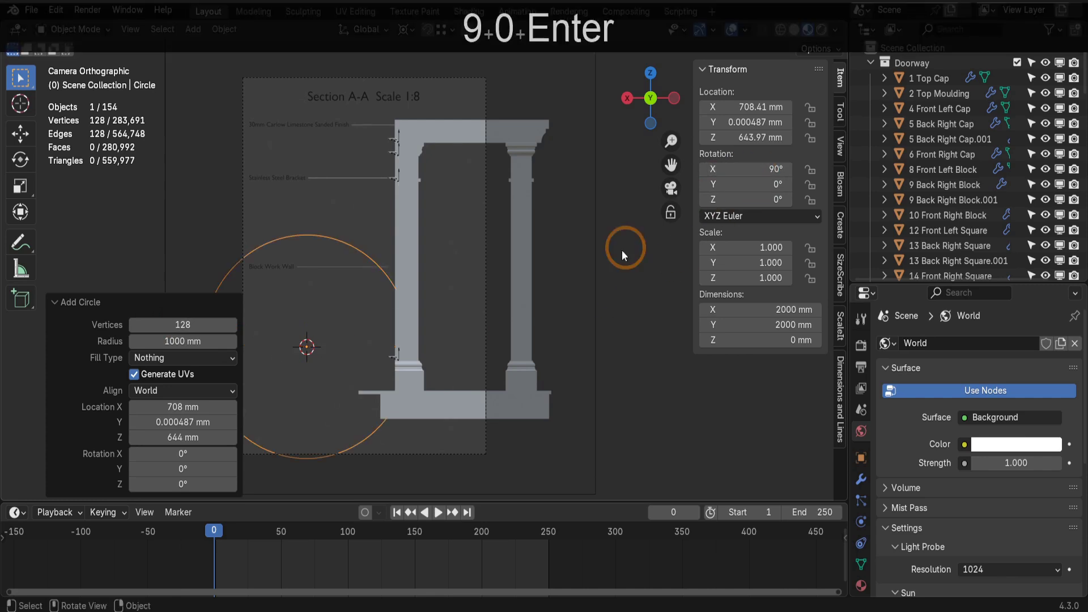
- In Edit Mode, fill the circle with one face, scale it to 0.37, and inset a 26.95 mm rim
{"action": "key", "text": "Tab"}
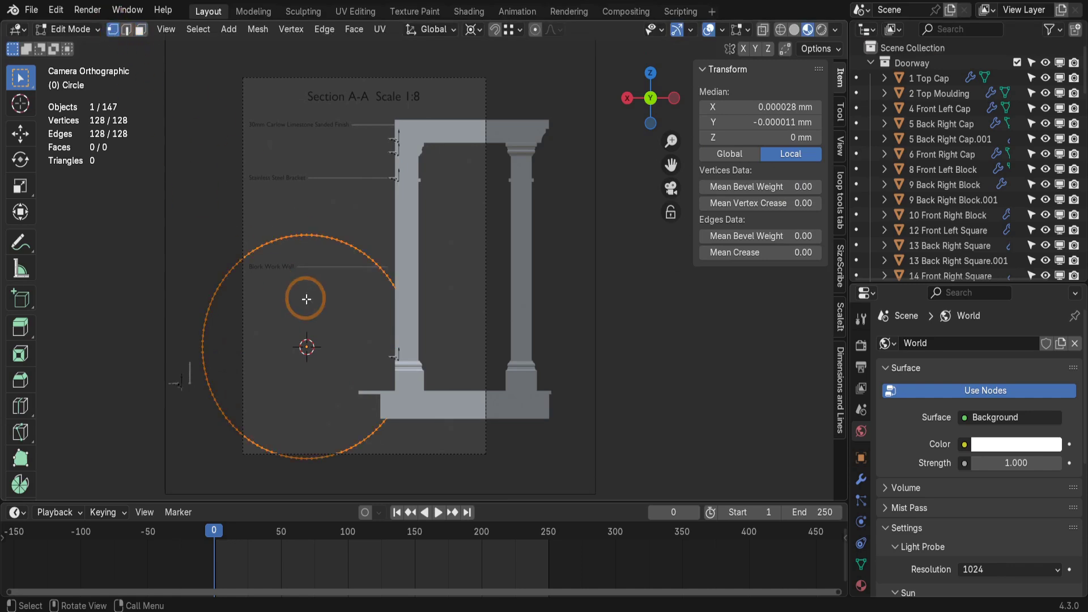
{"action": "key", "text": "a"}
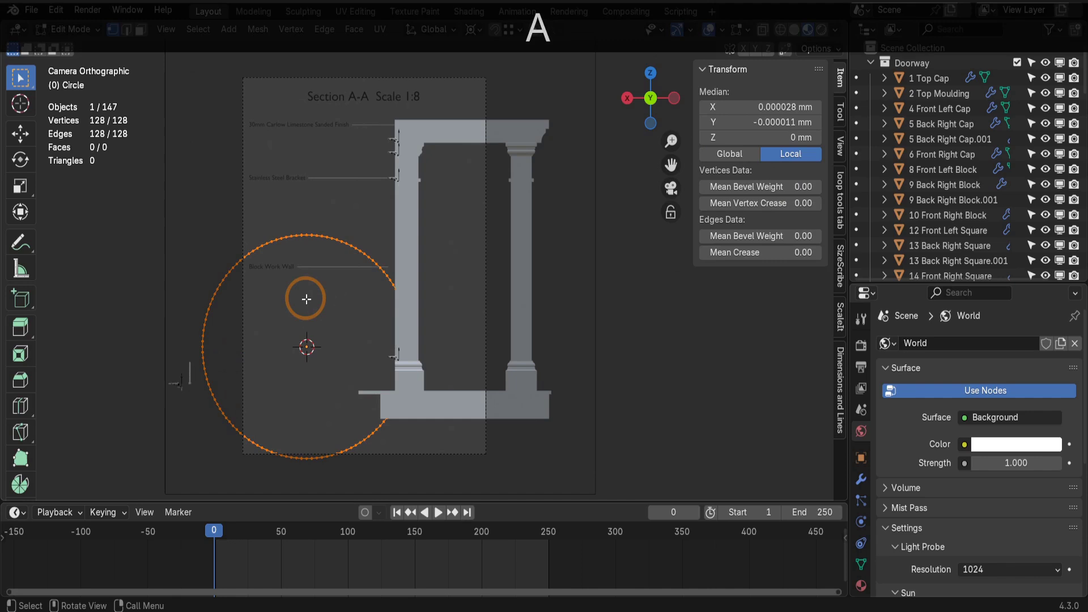
{"action": "key", "text": "f"}
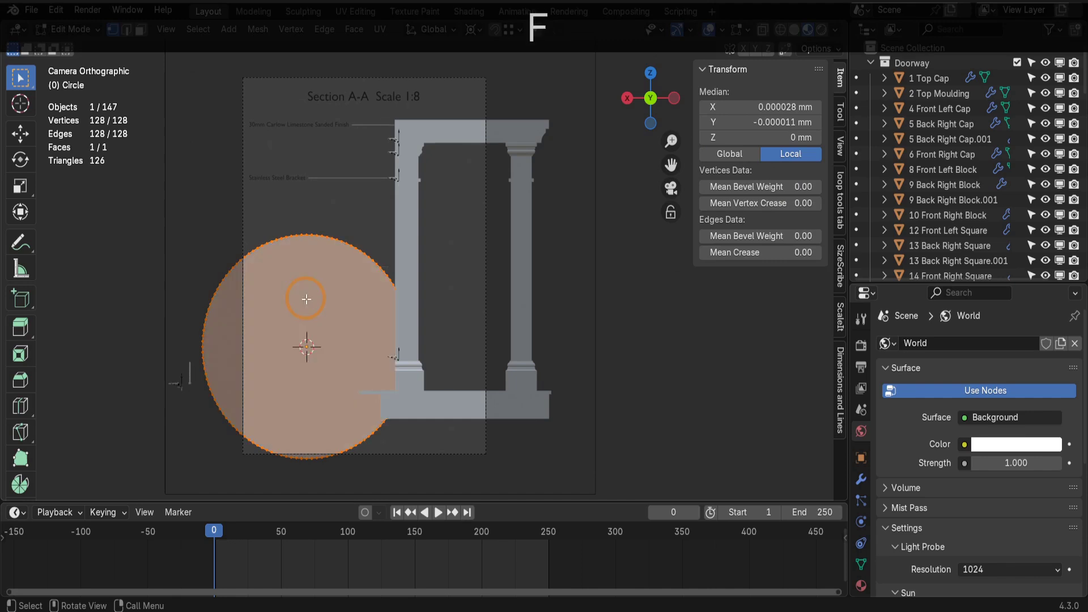
{"action": "key", "text": "s"}
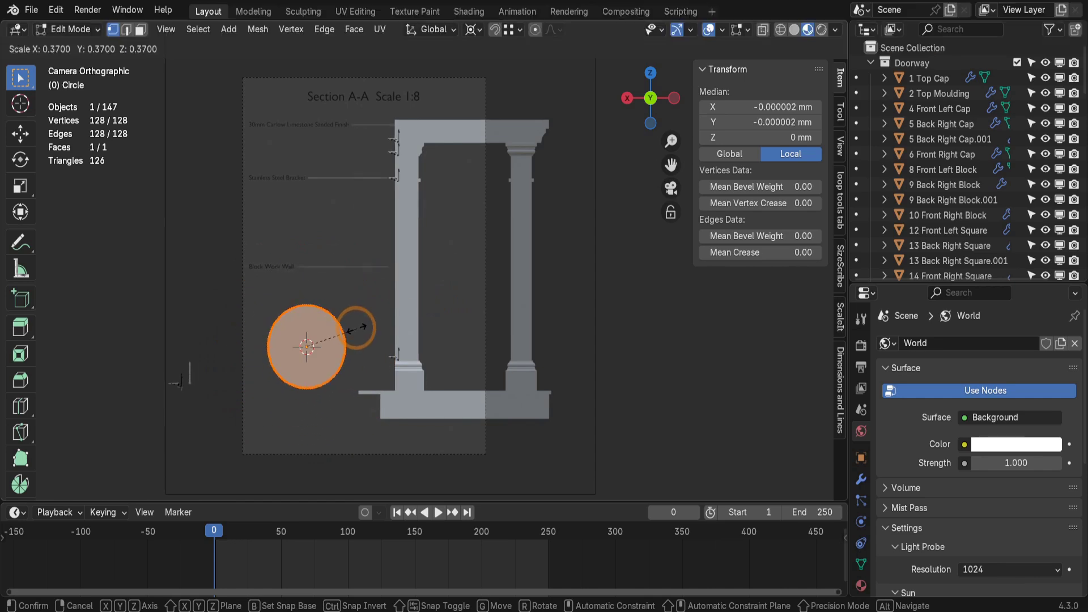
{"action": "left_click", "coordinate": [357, 326]}
{"action": "key", "text": "i"}
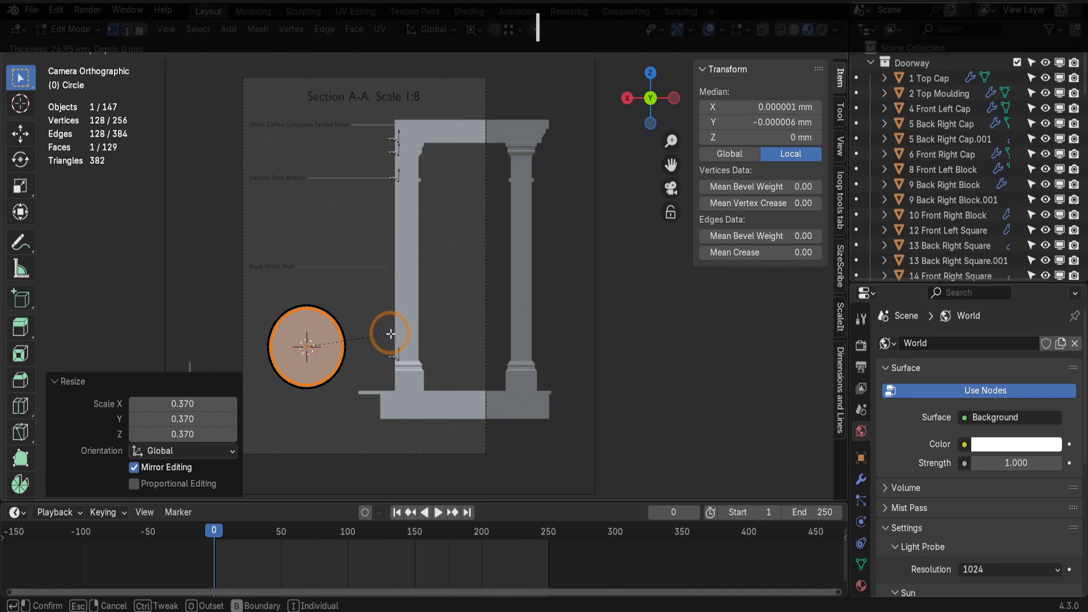
{"action": "left_click", "coordinate": [387, 332]}
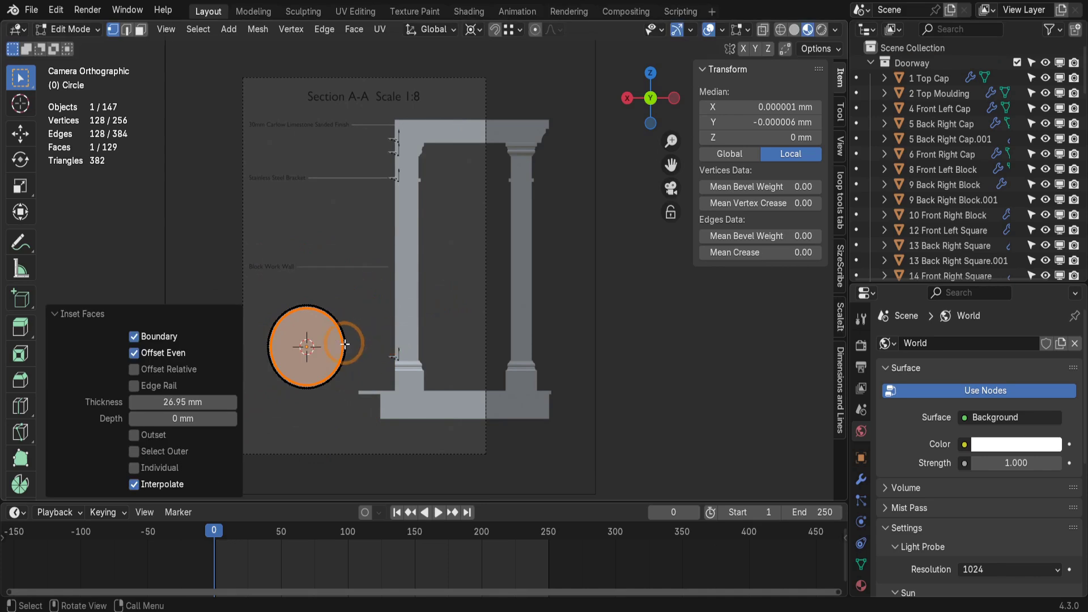
- Select the disc's outer ring faces and create a new material named Callout
{"action": "scroll", "coordinate": [345, 344], "scroll_direction": "up", "scroll_amount": 6}
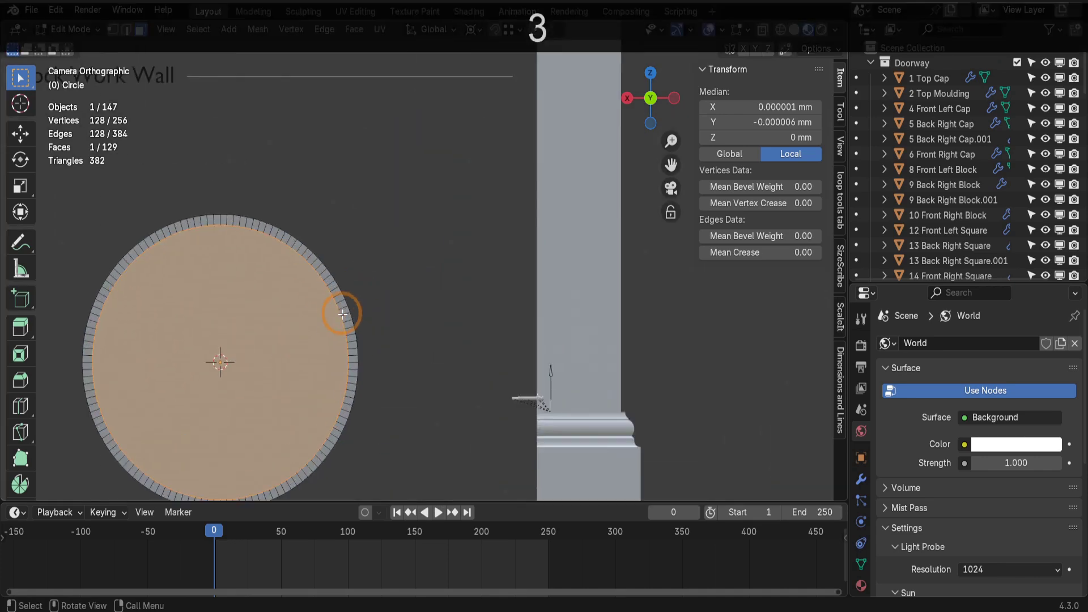
{"action": "left_click", "coordinate": [342, 306], "text": "alt"}
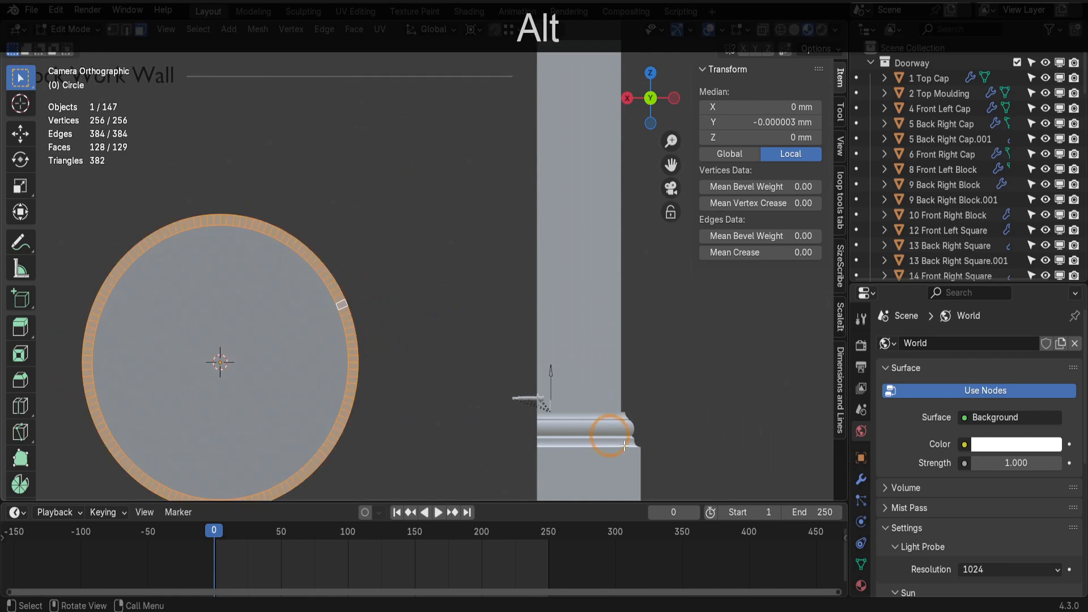
{"action": "left_click", "coordinate": [861, 585]}
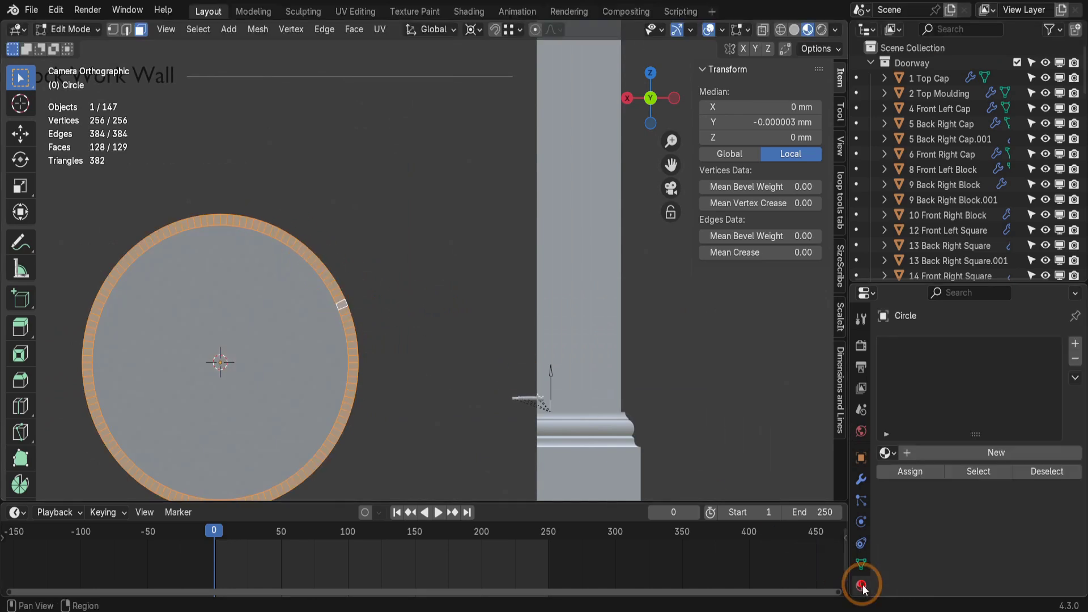
{"action": "left_click", "coordinate": [957, 453]}
{"action": "left_click", "coordinate": [952, 452]}
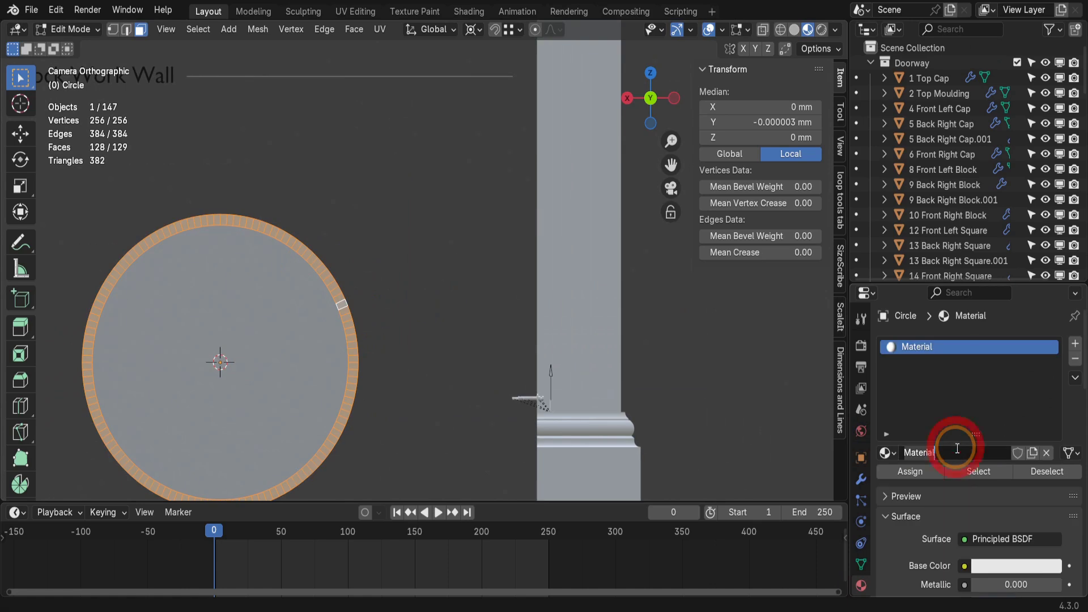
{"action": "type", "text": "Callout"}
{"action": "key", "text": "Return"}
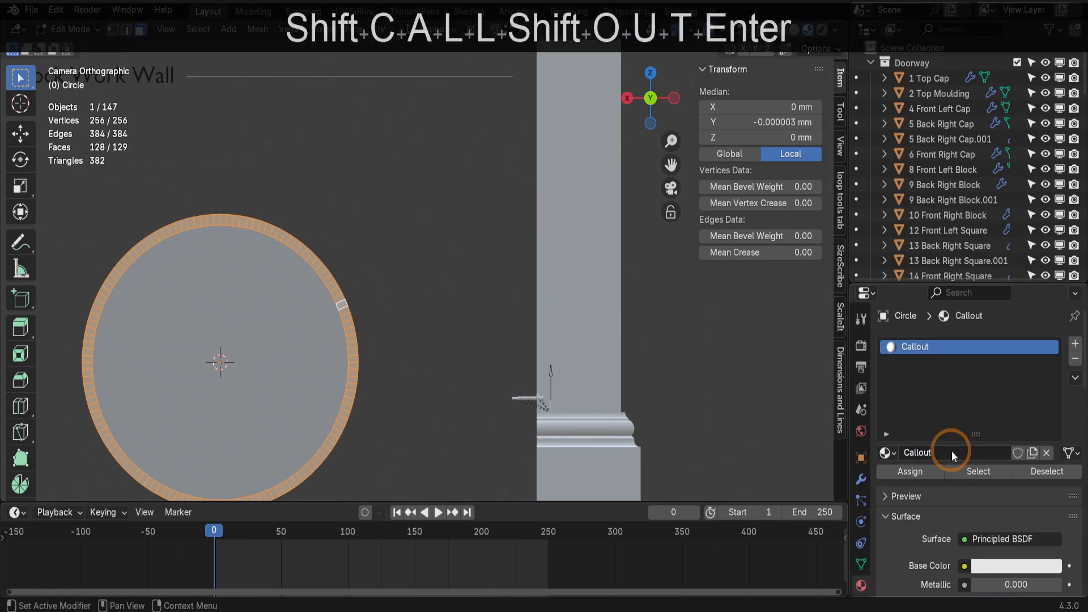
- Add a second material named Border, assign it to the rim faces, and darken its base colour to grey
{"action": "left_click", "coordinate": [1075, 343]}
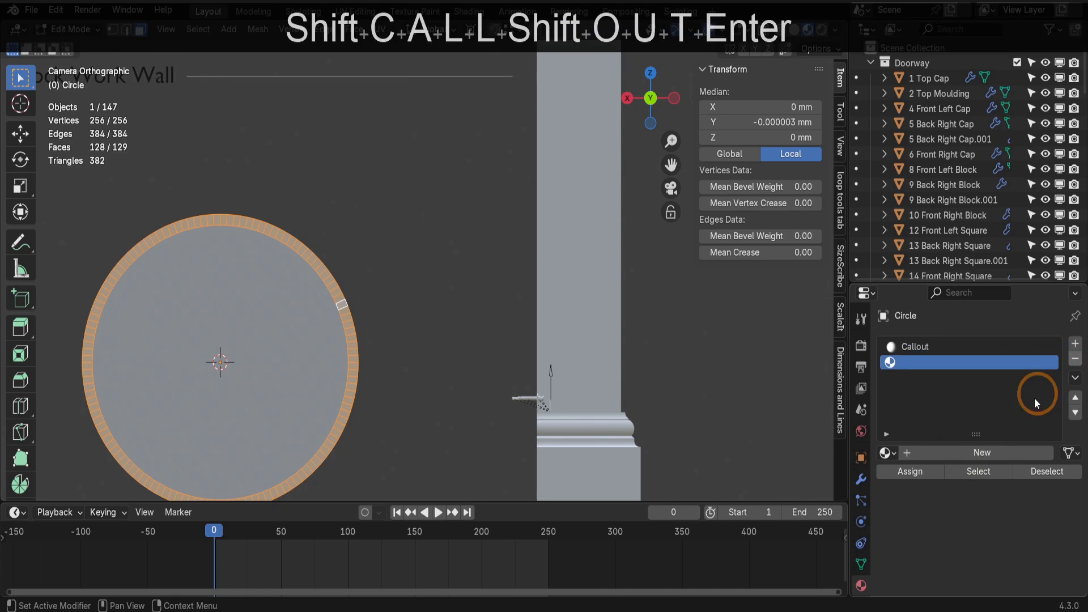
{"action": "left_click", "coordinate": [990, 452]}
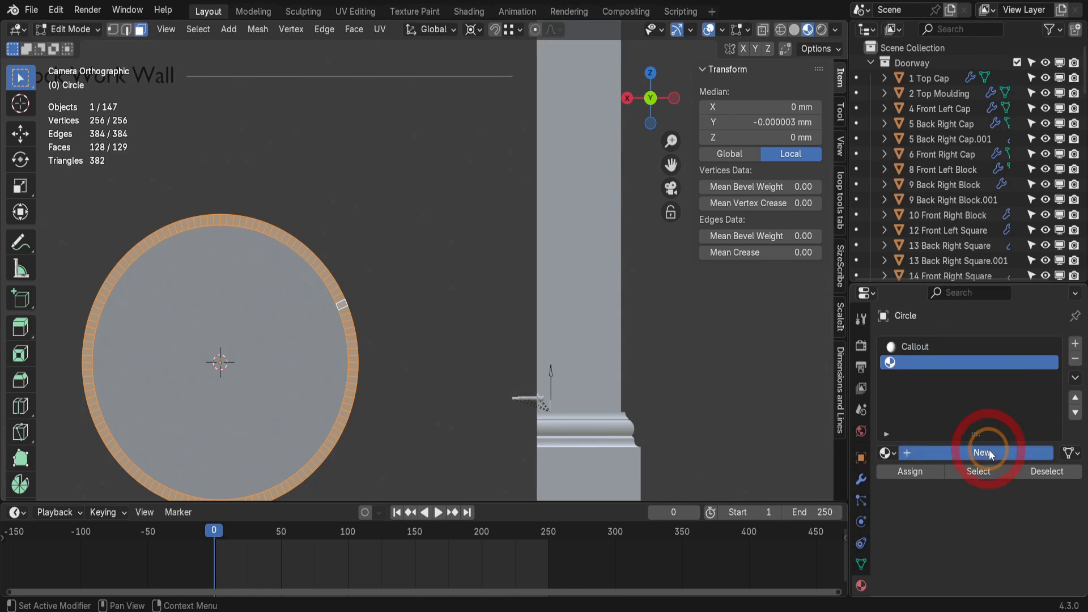
{"action": "double_click", "coordinate": [988, 452]}
{"action": "type", "text": "Border"}
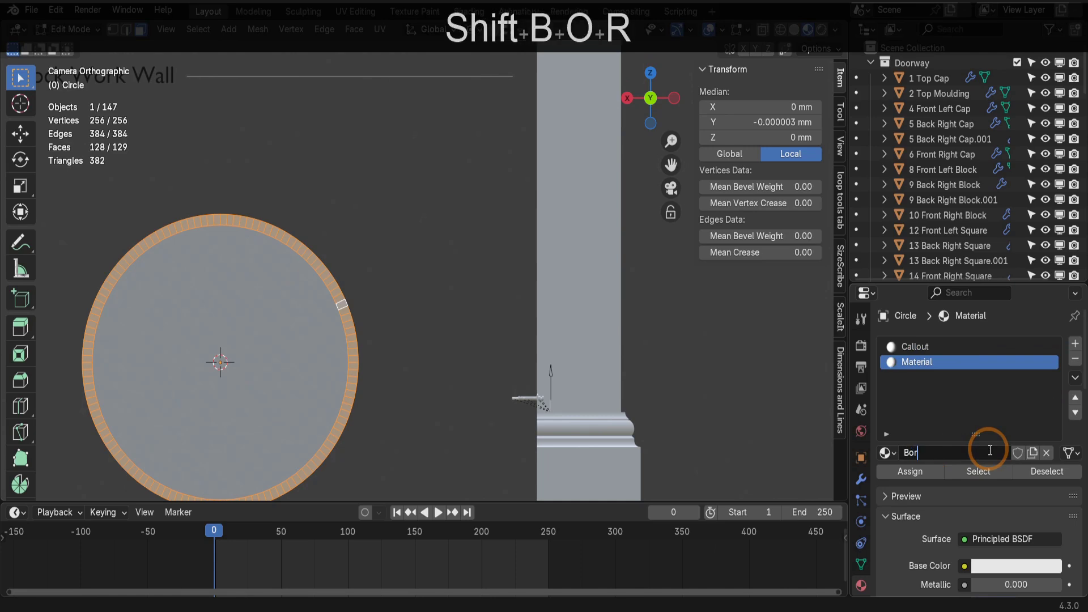
{"action": "key", "text": "Return"}
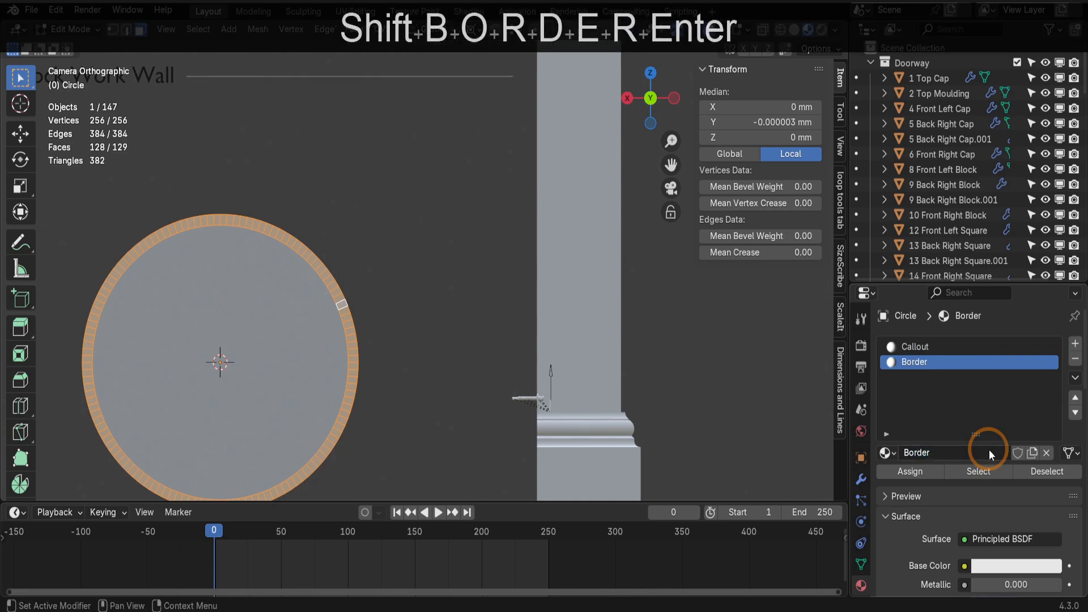
{"action": "left_click", "coordinate": [889, 472]}
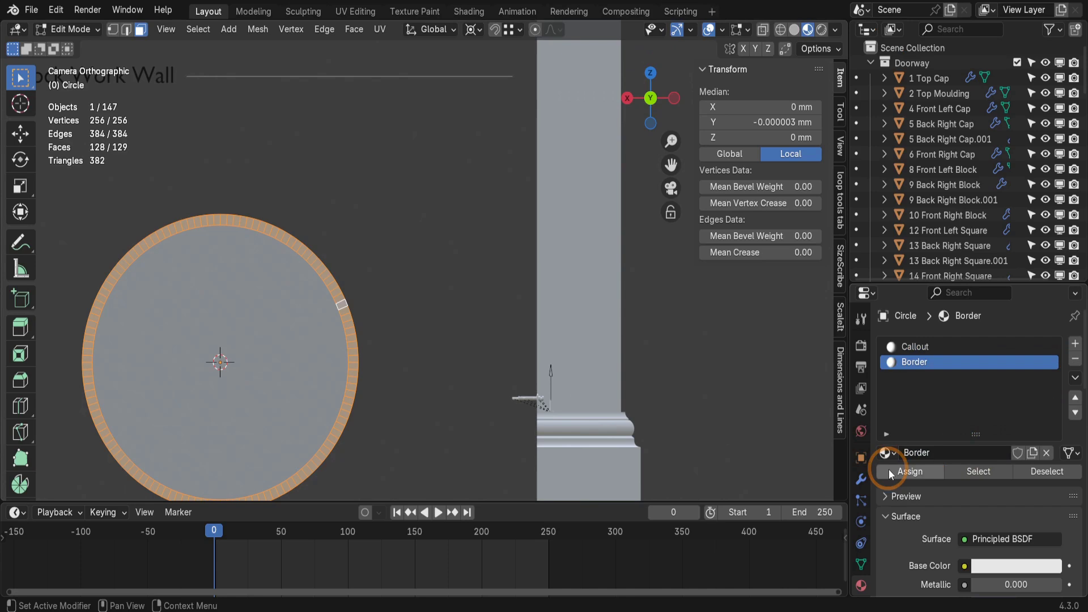
{"action": "left_click", "coordinate": [978, 565]}
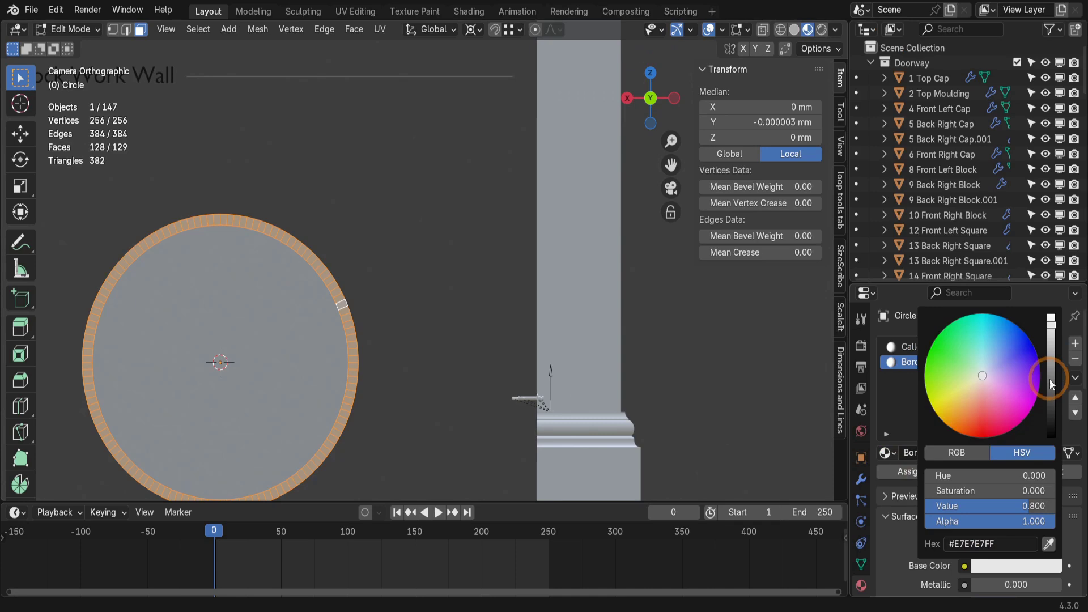
{"action": "left_click_drag", "start_coordinate": [1050, 379], "coordinate": [1051, 399]}
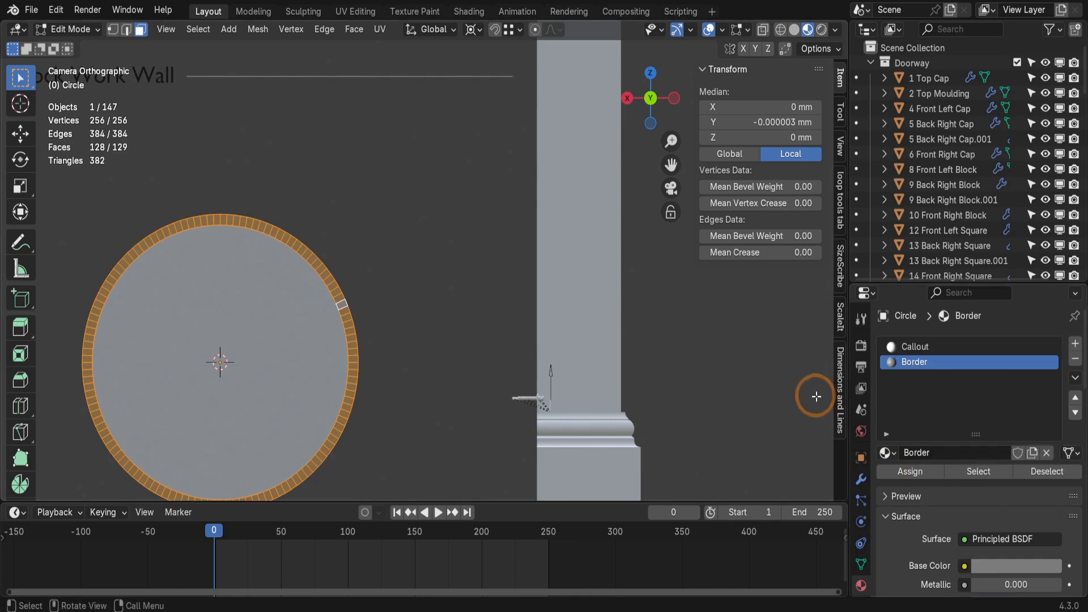
- In UV Editing, isolate the circle in orthographic front view and Project from View all its faces
{"action": "left_click", "coordinate": [355, 11]}
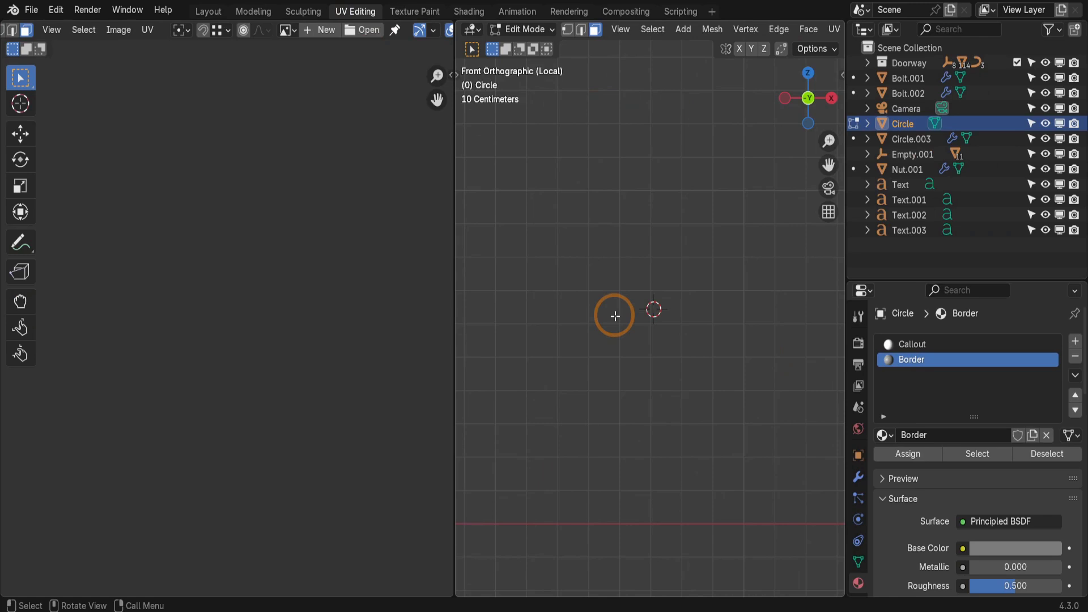
{"action": "key", "text": "slash"}
{"action": "key", "text": "slash"}
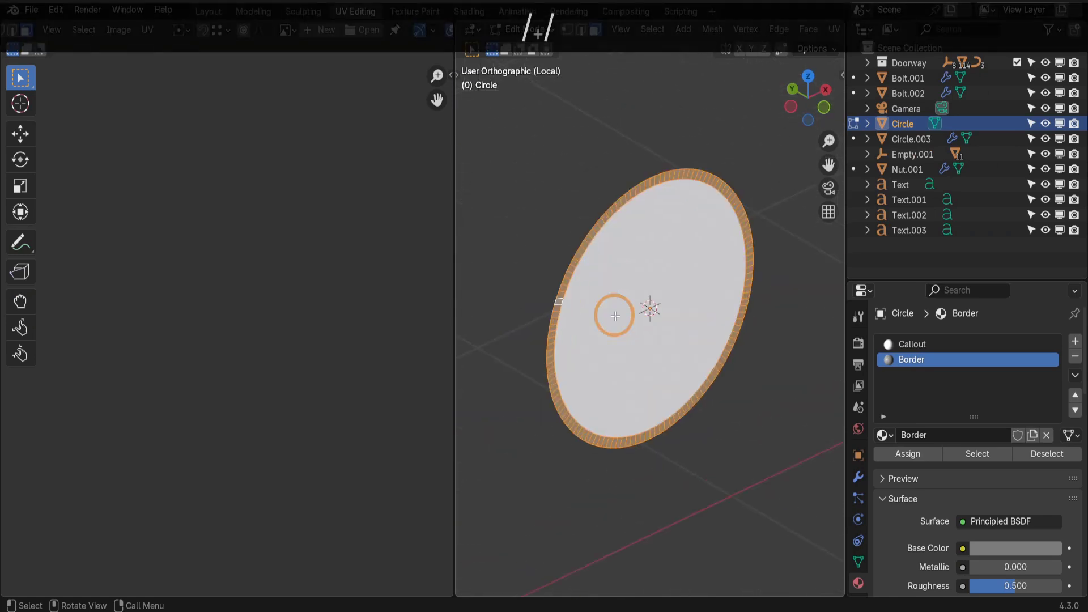
{"action": "key", "text": "KP_1"}
{"action": "key", "text": "KP_5"}
{"action": "key", "text": "KP_5"}
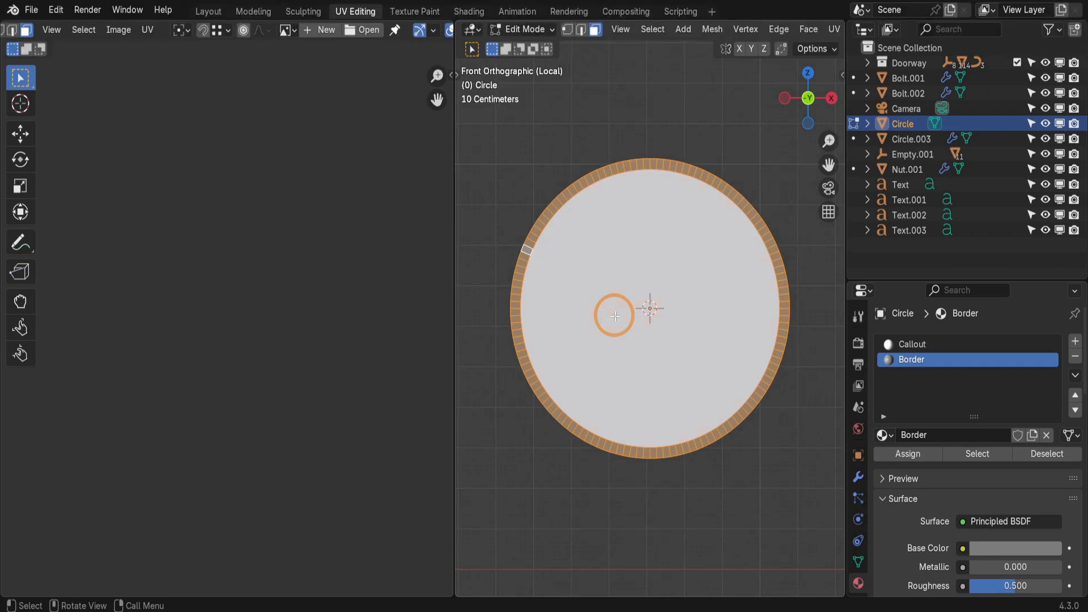
{"action": "key", "text": "a"}
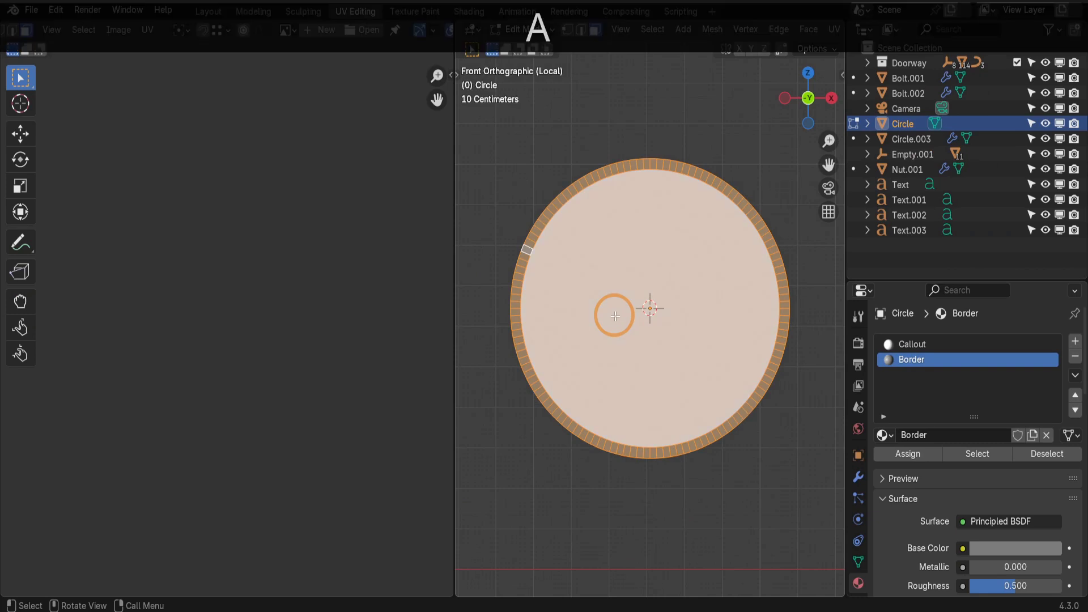
{"action": "key", "text": "u"}
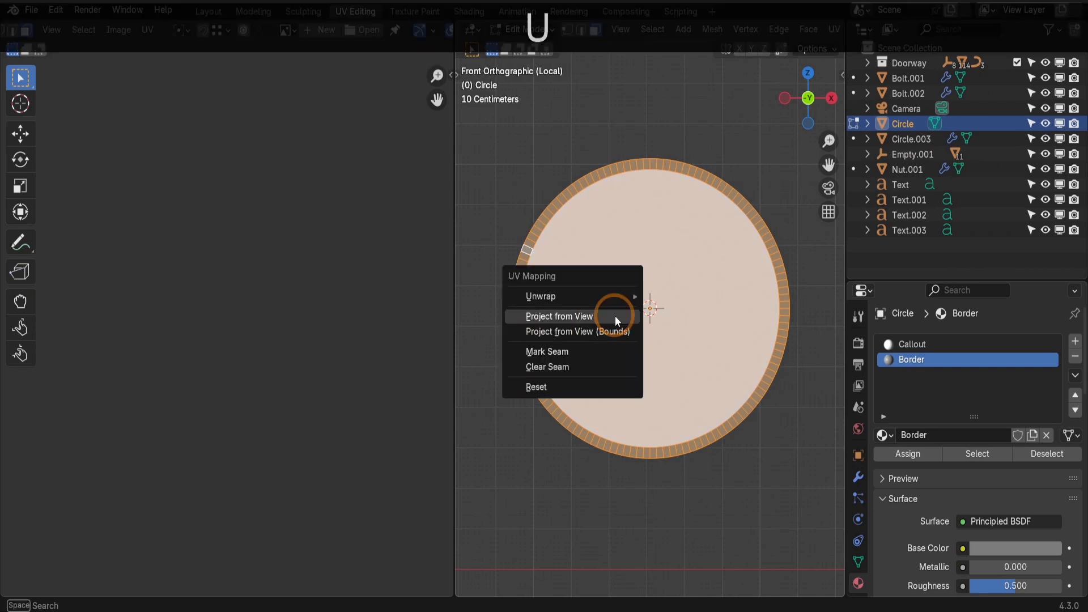
{"action": "left_click", "coordinate": [560, 317]}
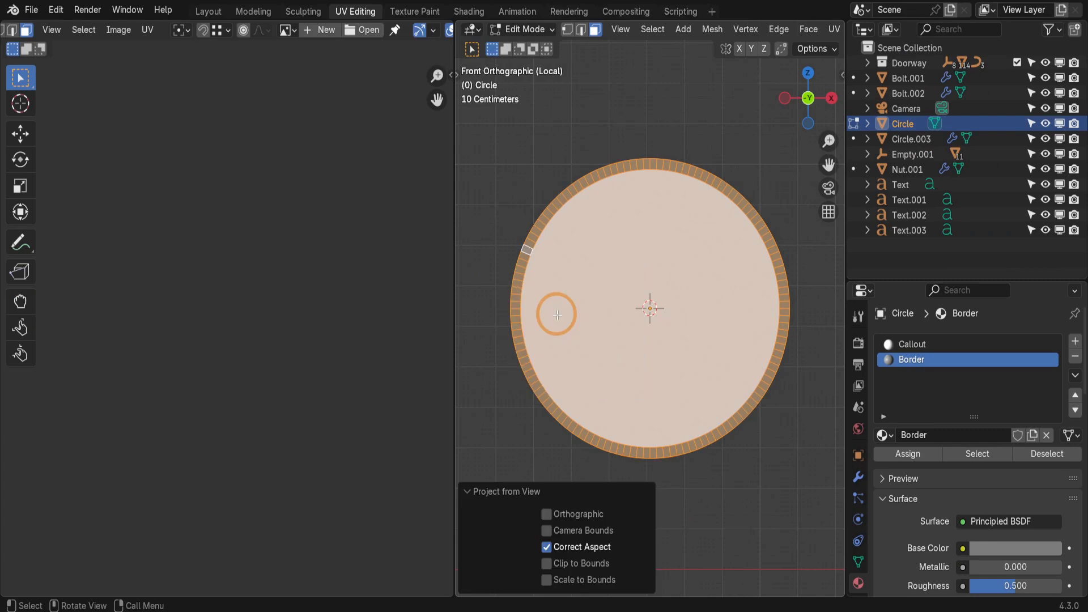
{"action": "left_click", "coordinate": [472, 11]}
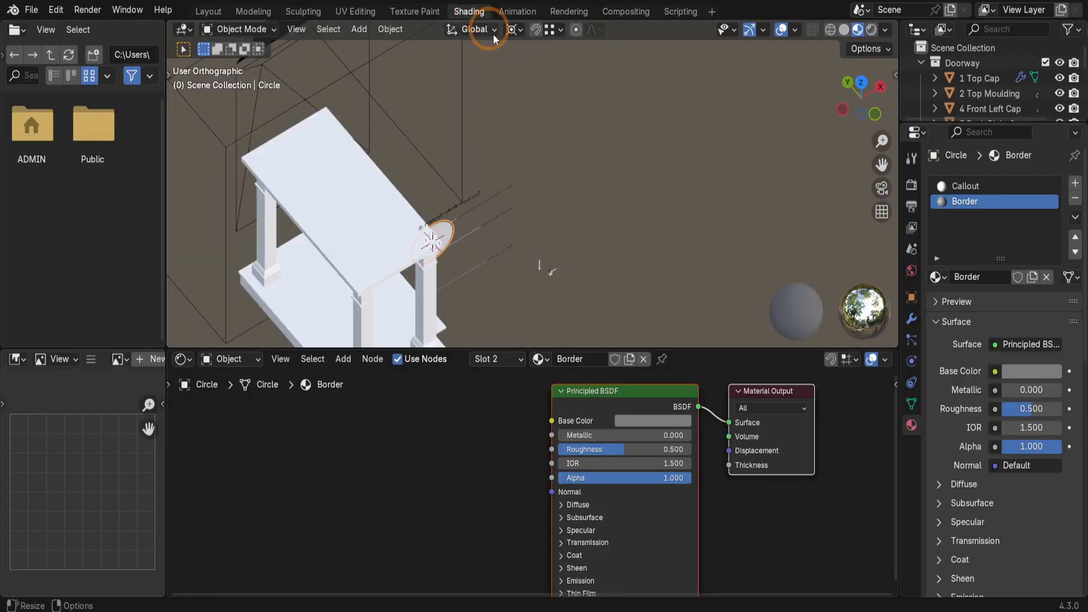
- Give the Callout material an Image Texture node loading Render.png, wired into Base Color
{"action": "left_click", "coordinate": [961, 186]}
{"action": "left_click", "coordinate": [340, 359]}
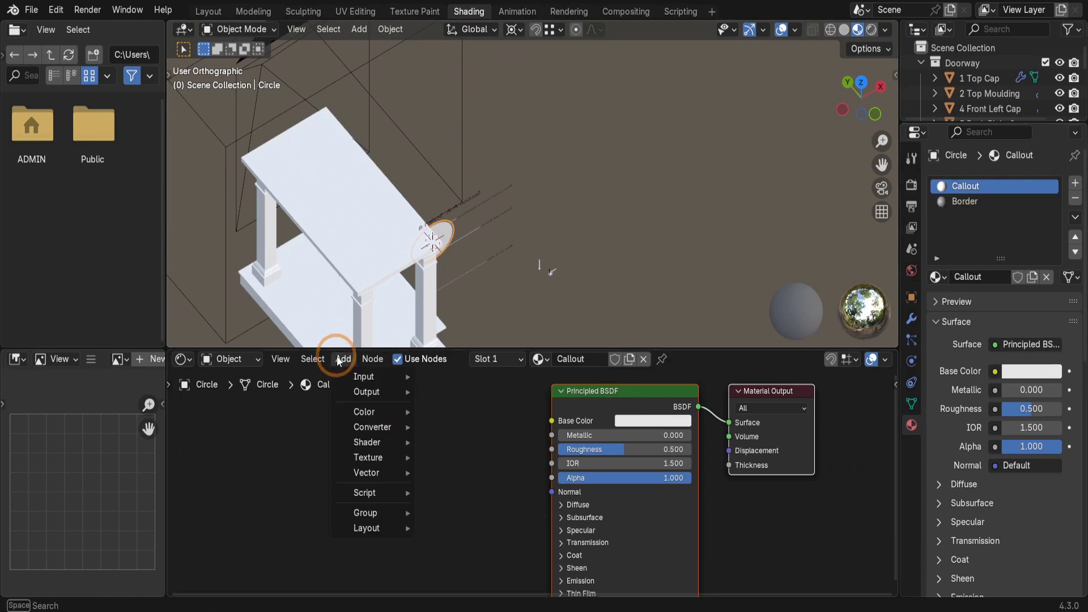
{"action": "mouse_move", "coordinate": [356, 458]}
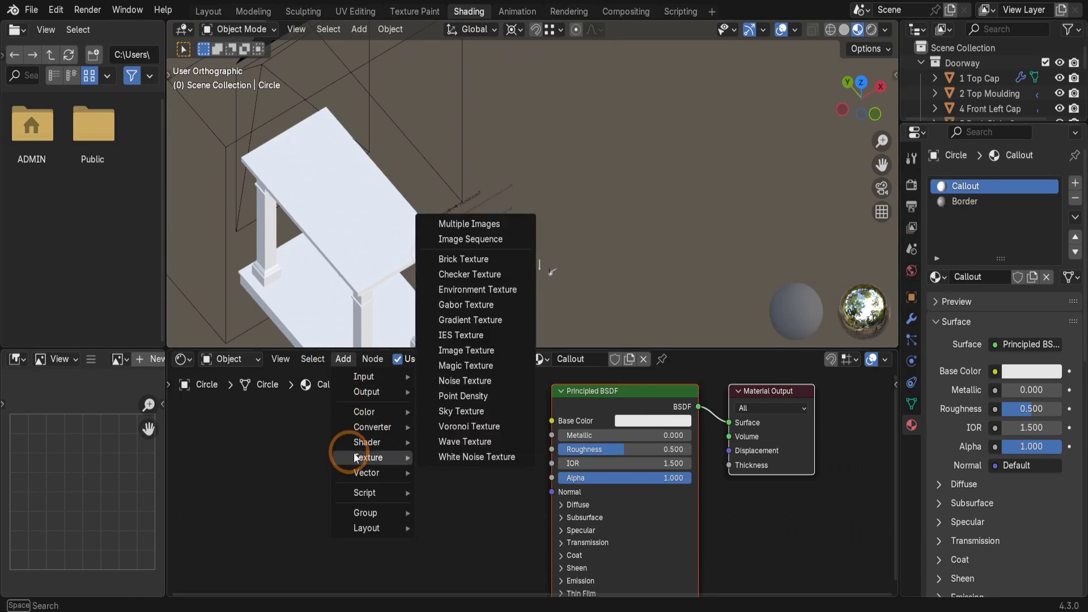
{"action": "left_click", "coordinate": [465, 350]}
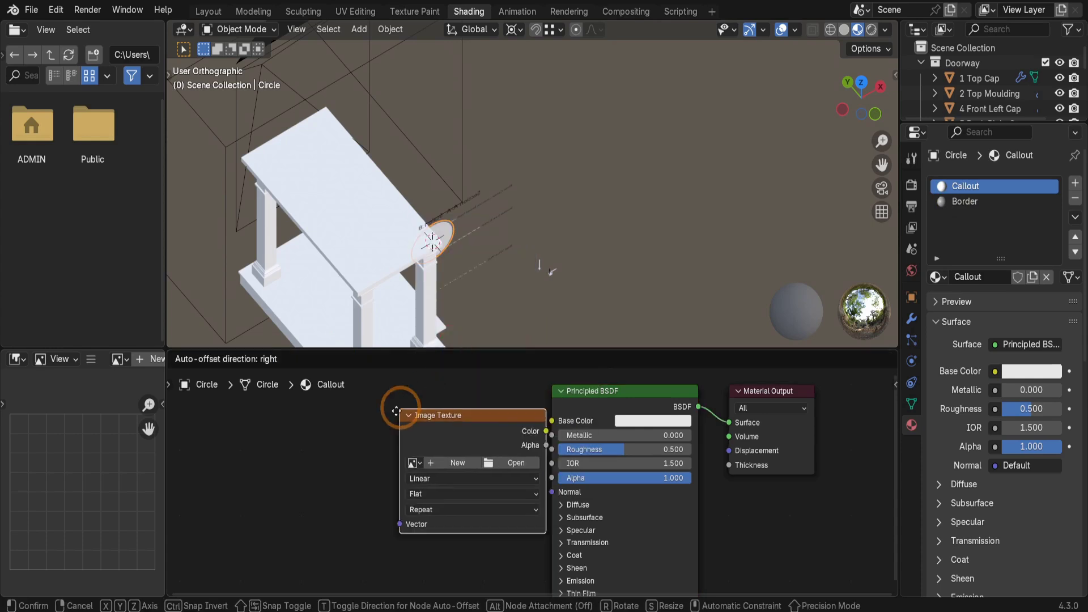
{"action": "left_click", "coordinate": [365, 399]}
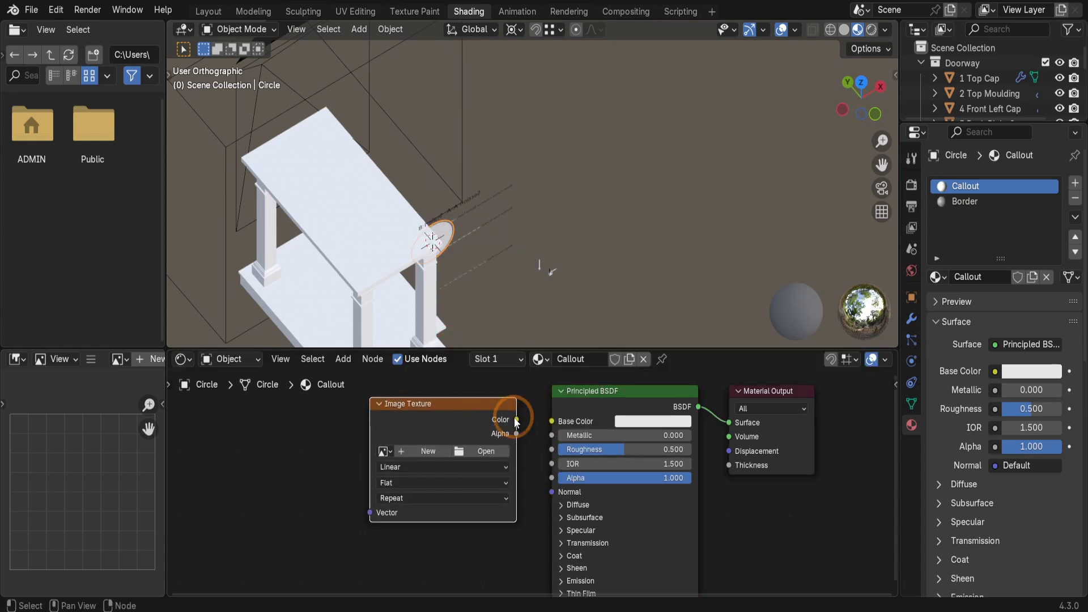
{"action": "left_click_drag", "start_coordinate": [516, 420], "coordinate": [544, 420]}
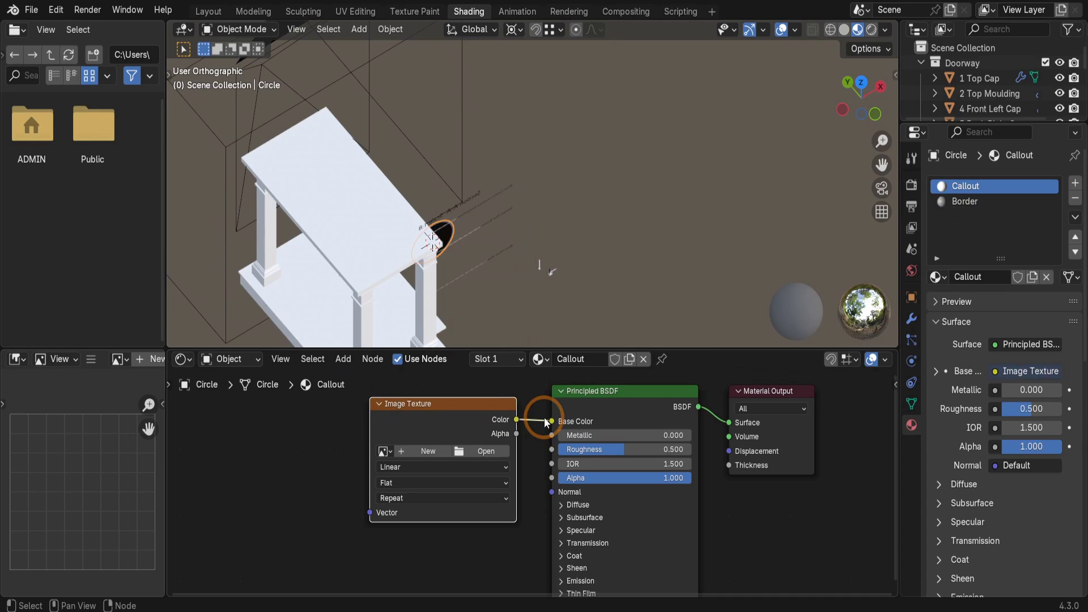
{"action": "left_click", "coordinate": [488, 451]}
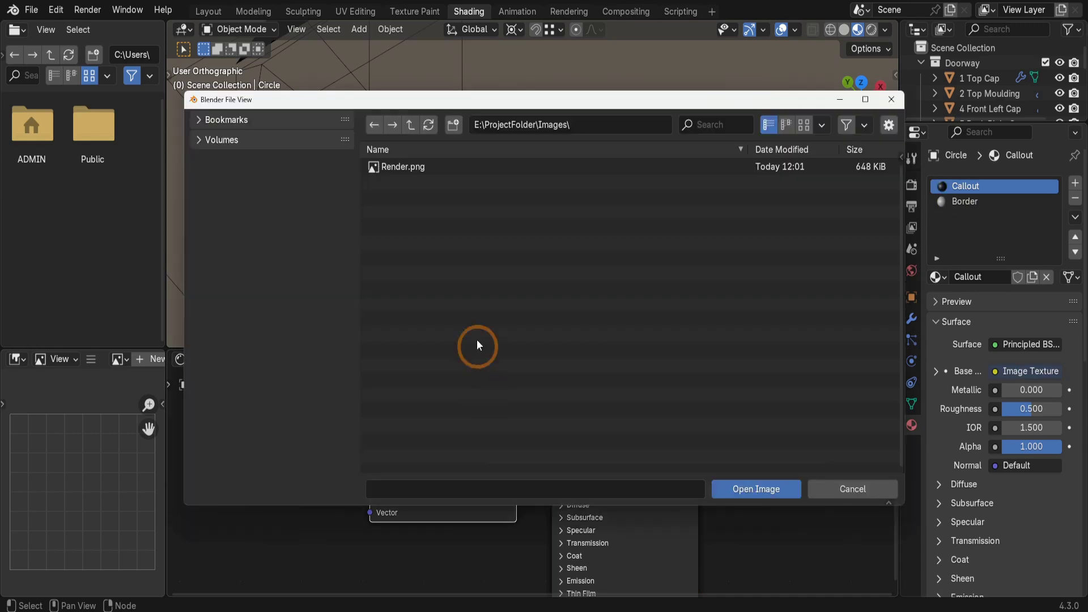
{"action": "left_click", "coordinate": [404, 167]}
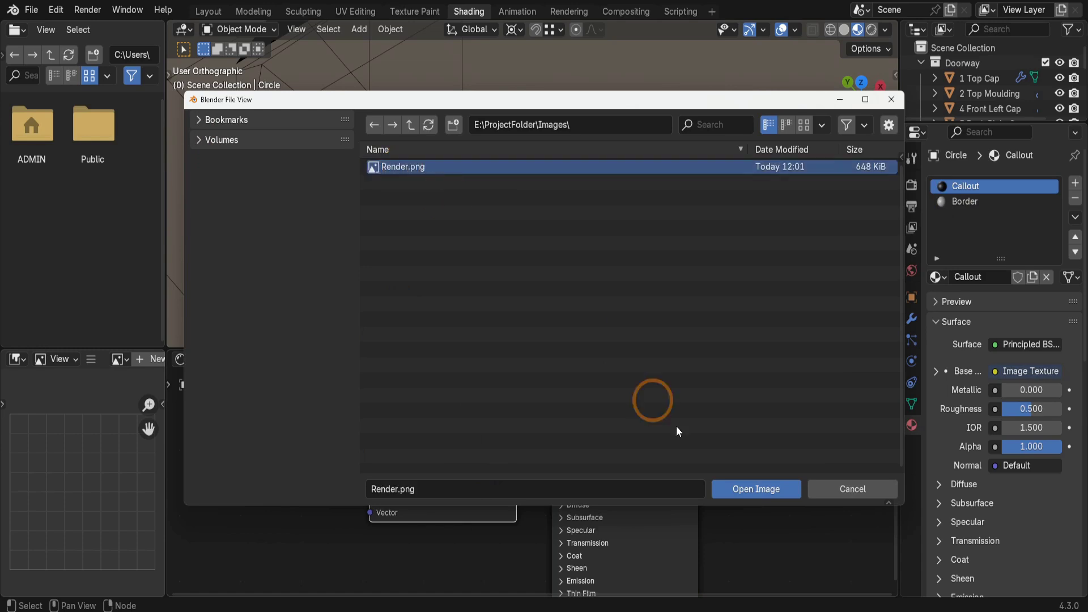
{"action": "left_click", "coordinate": [739, 488]}
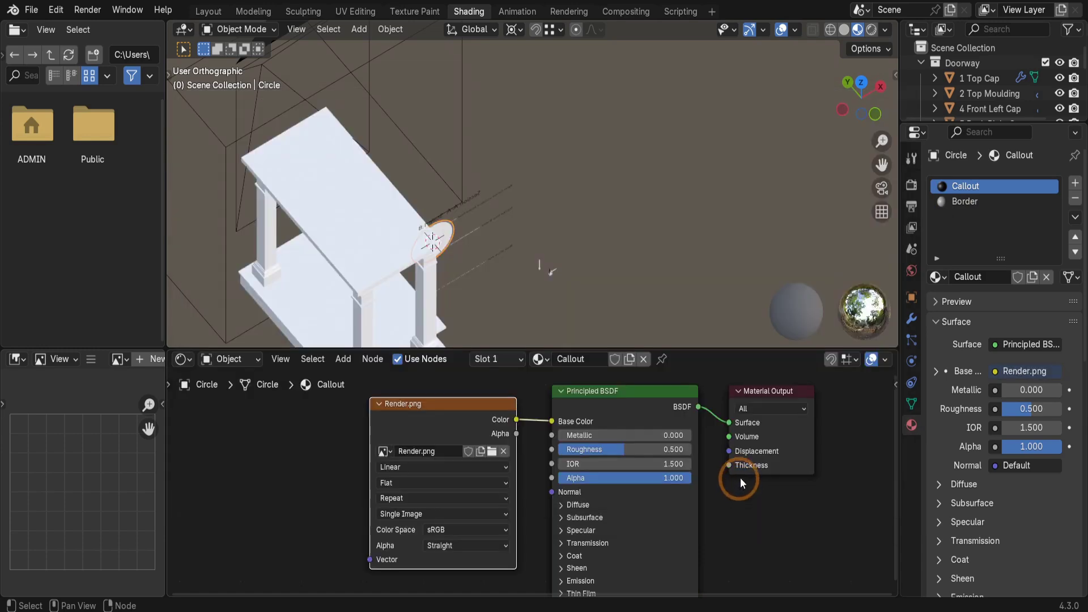
- Use Material Preview shading, shrink the UV circle, and display Render.png in the UV Editor
{"action": "left_click", "coordinate": [356, 12]}
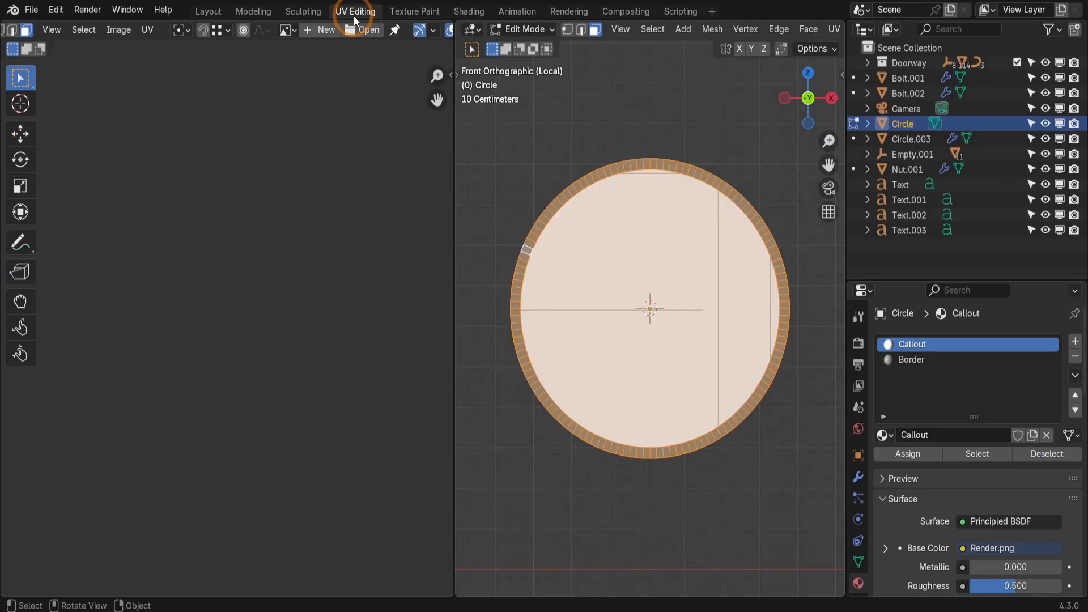
{"action": "key", "text": "z"}
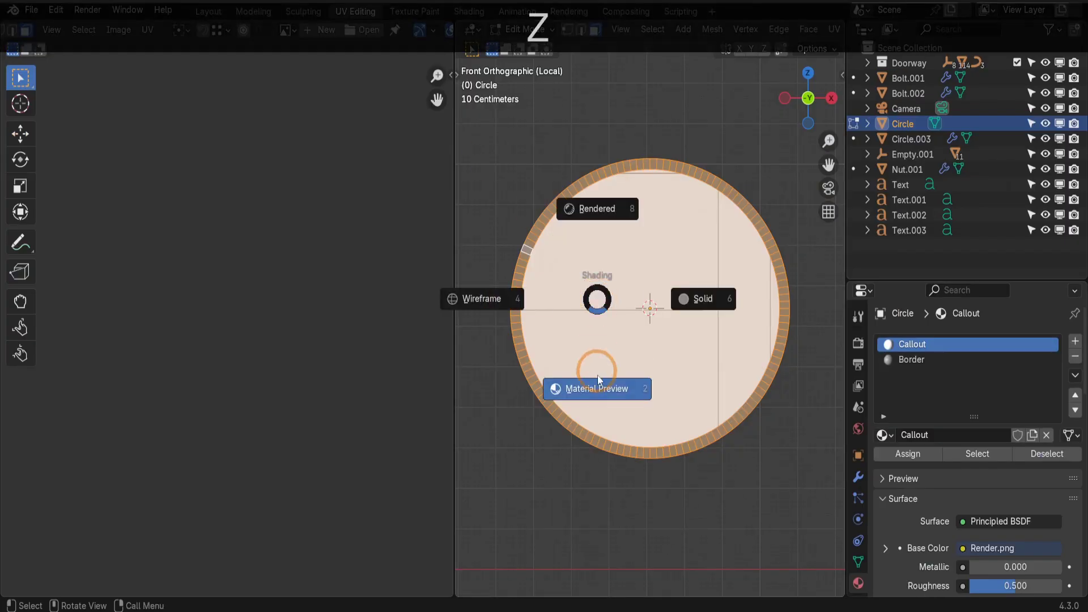
{"action": "left_click", "coordinate": [599, 390]}
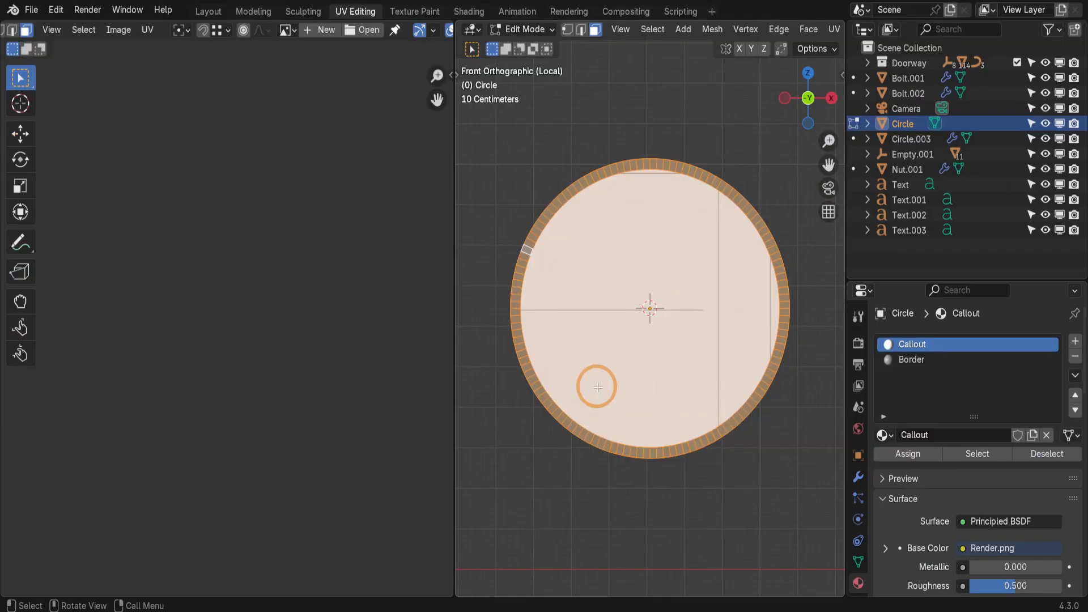
{"action": "key", "text": "Home"}
{"action": "scroll", "coordinate": [266, 203], "scroll_direction": "up", "scroll_amount": 4}
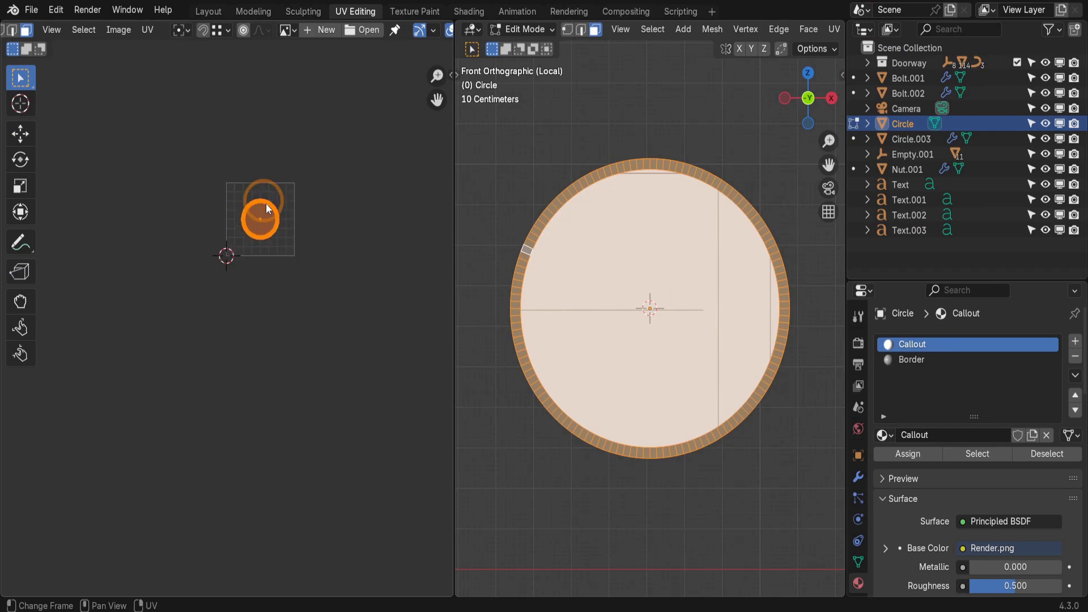
{"action": "key", "text": "s"}
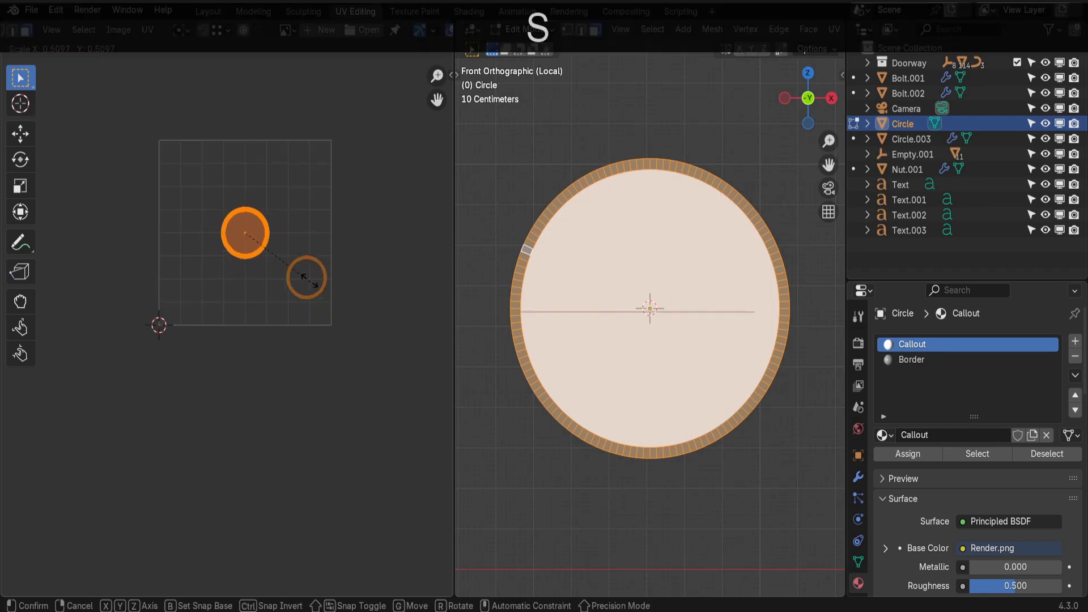
{"action": "left_click", "coordinate": [288, 263]}
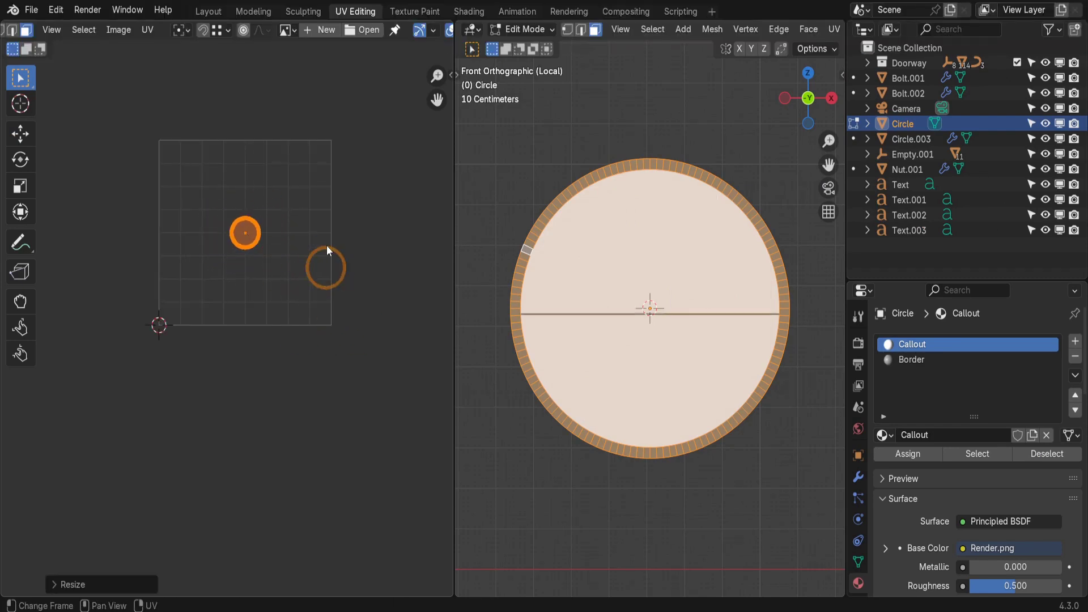
{"action": "left_click", "coordinate": [286, 34]}
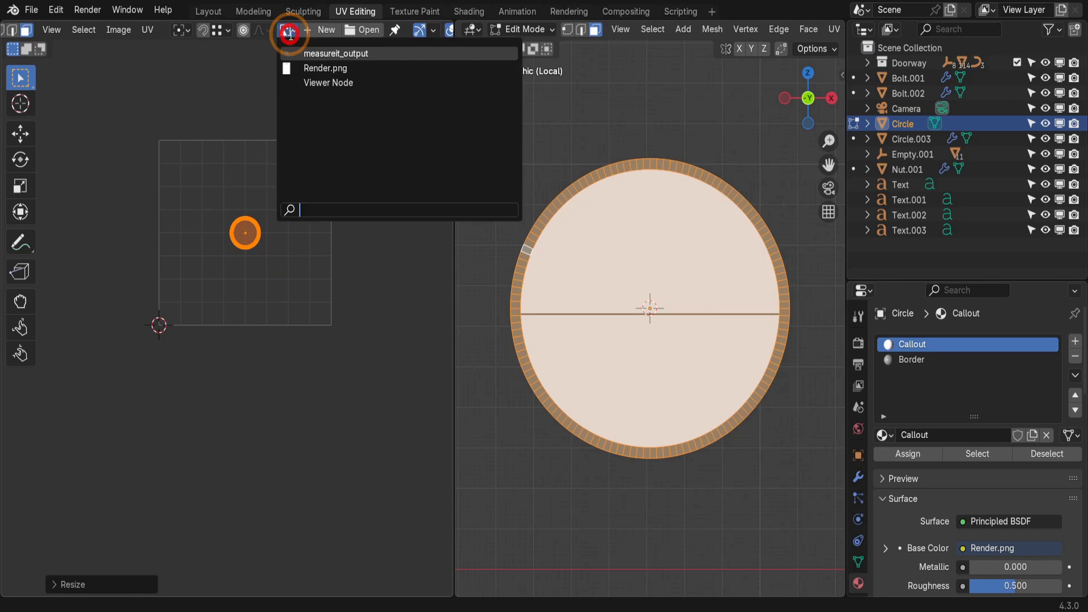
{"action": "left_click", "coordinate": [308, 68]}
- Move and resize the UV circle so it frames the bracket at the portico base
{"action": "scroll", "coordinate": [242, 287], "scroll_direction": "down", "scroll_amount": 8}
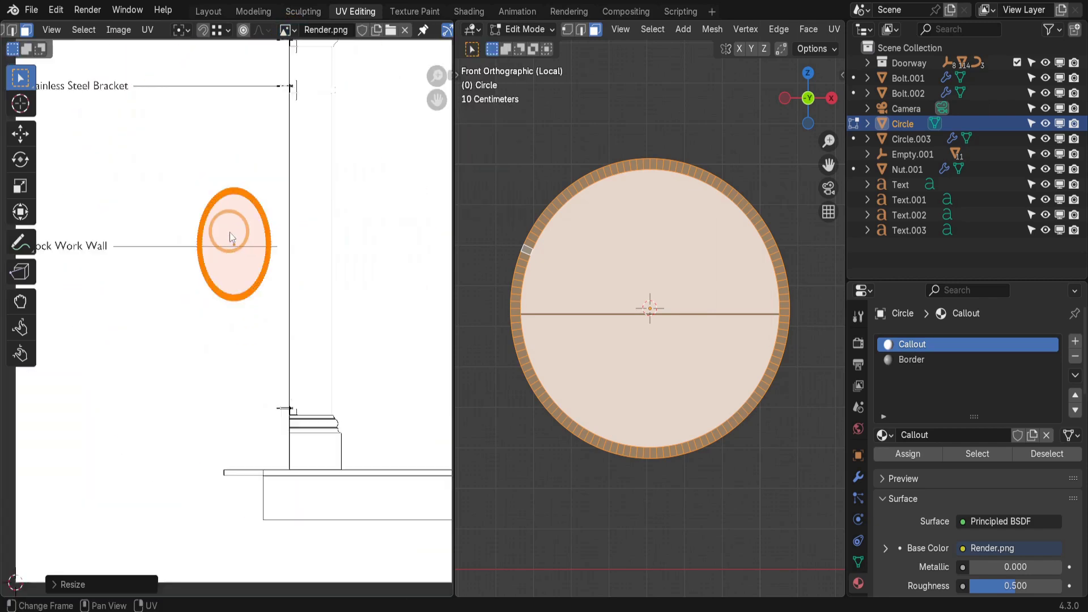
{"action": "key", "text": "g"}
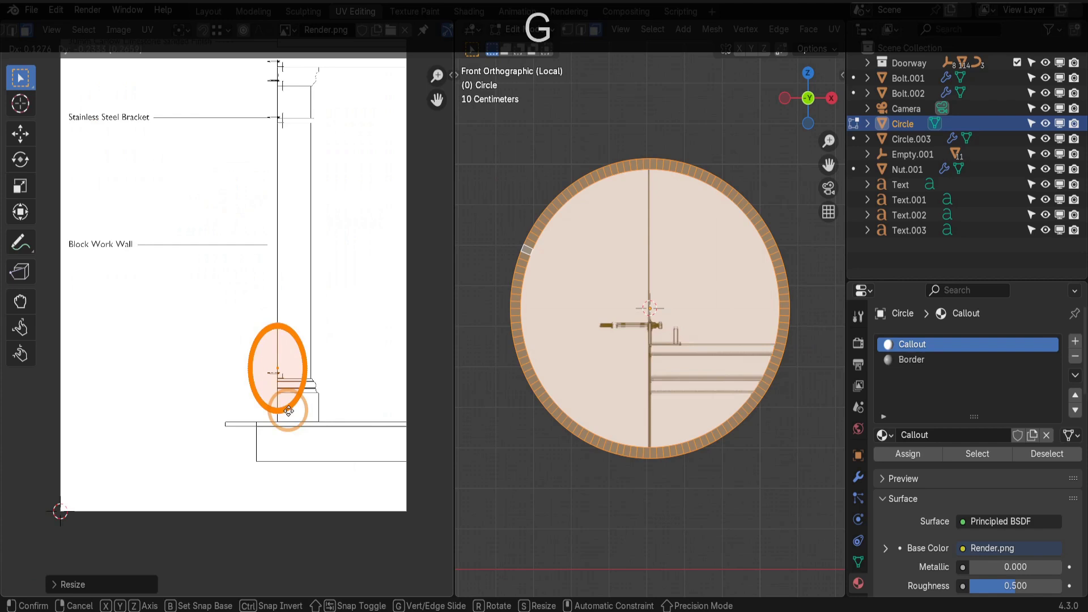
{"action": "left_click", "coordinate": [287, 413]}
{"action": "scroll", "coordinate": [292, 405], "scroll_direction": "up", "scroll_amount": 4}
{"action": "key", "text": "s"}
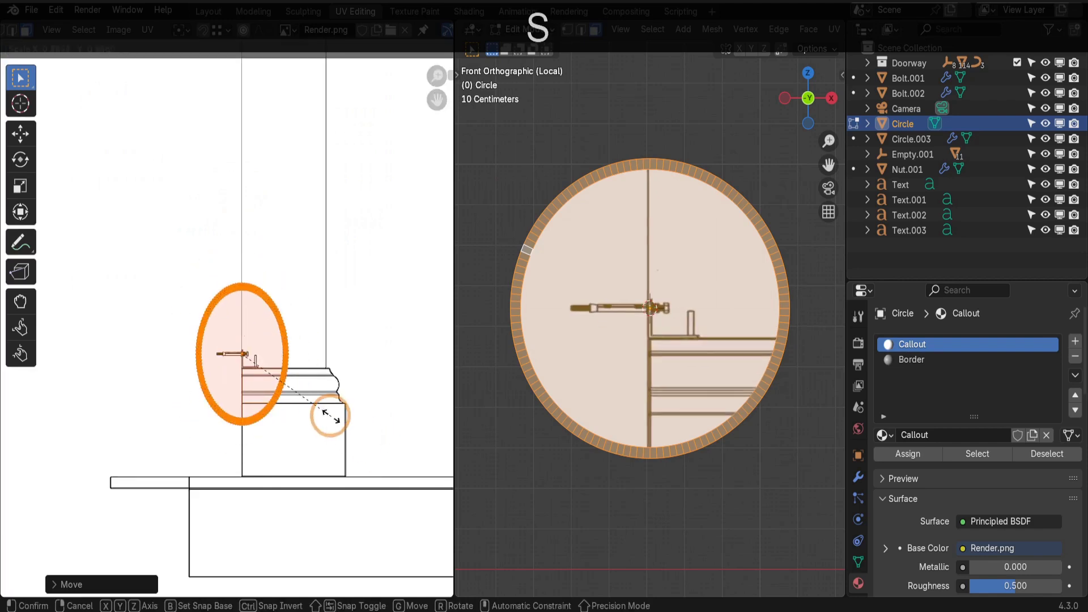
{"action": "left_click", "coordinate": [316, 406]}
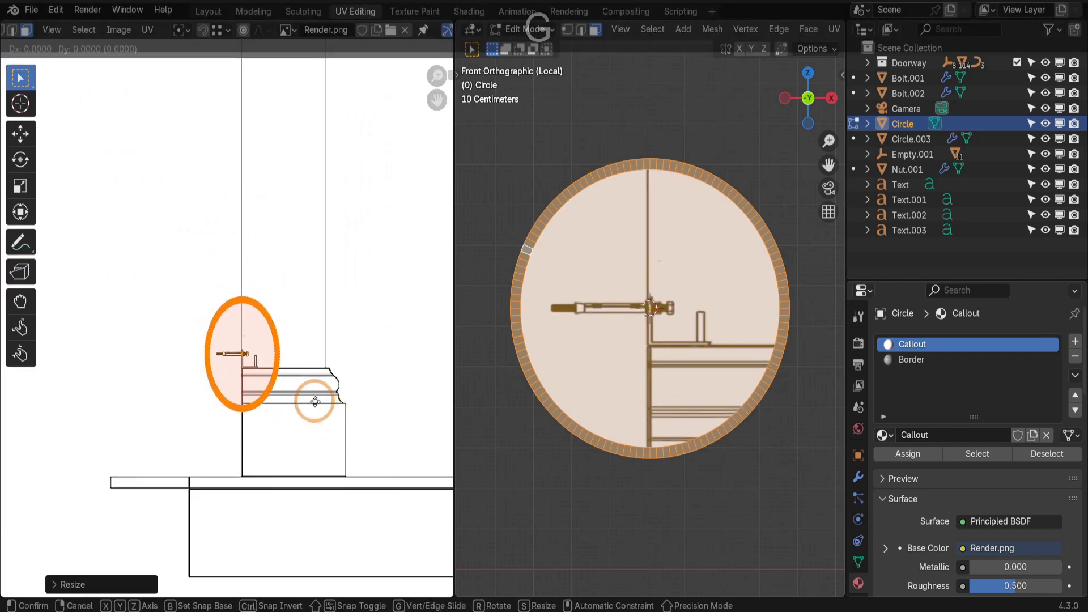
{"action": "key", "text": "g"}
{"action": "left_click", "coordinate": [316, 409]}
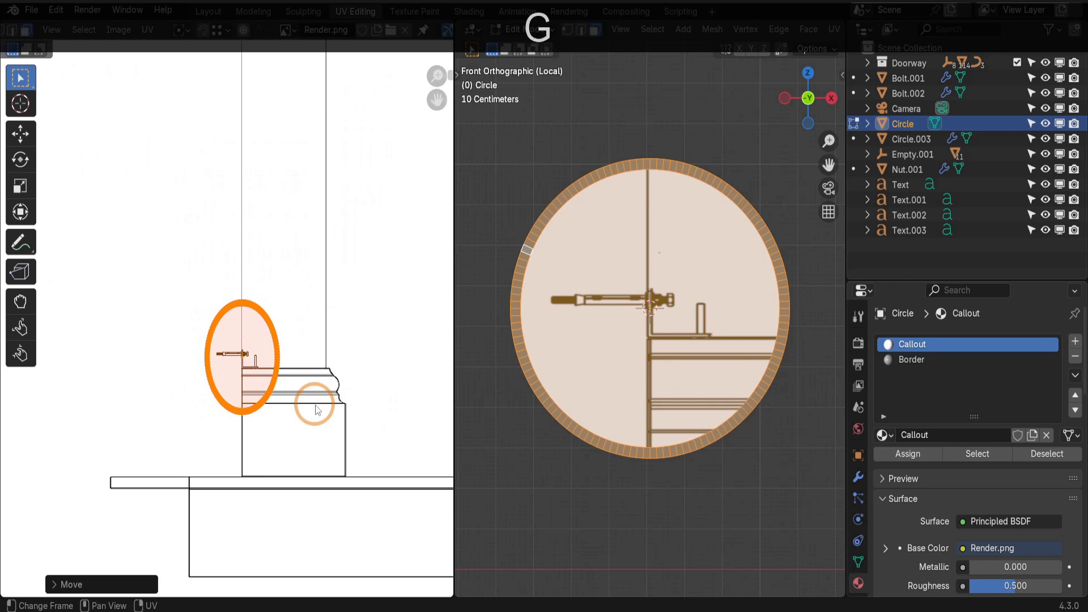
{"action": "key", "text": "s"}
{"action": "left_click", "coordinate": [310, 406]}
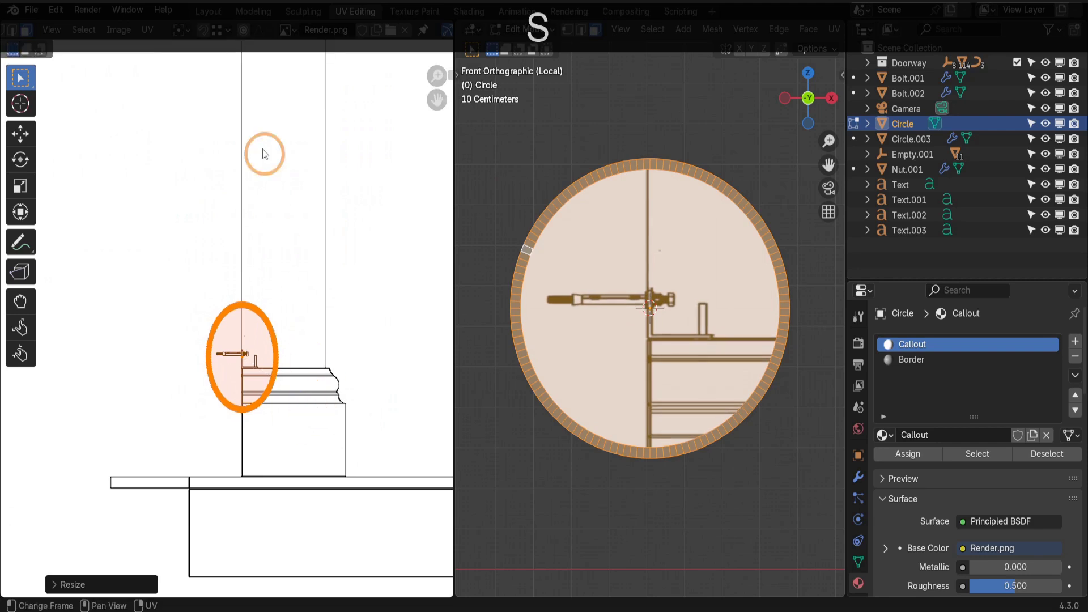
- In Layout, move the callout disc by X 78.739 mm, Z 65.615 mm and scale it to 1.043
{"action": "left_click", "coordinate": [208, 11]}
{"action": "scroll", "coordinate": [317, 198], "scroll_direction": "down", "scroll_amount": 3}
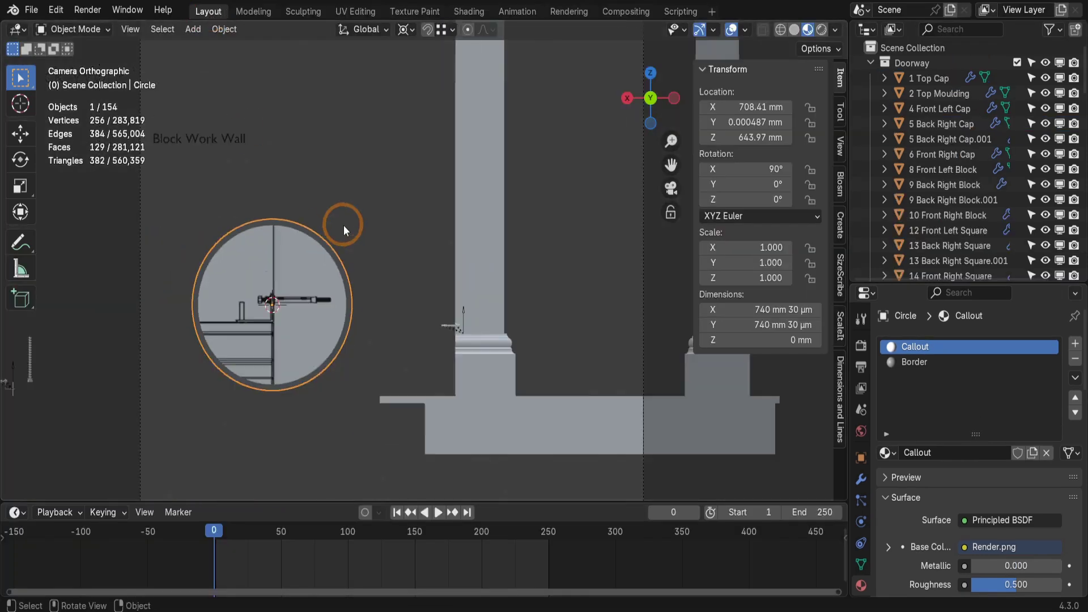
{"action": "key", "text": "g"}
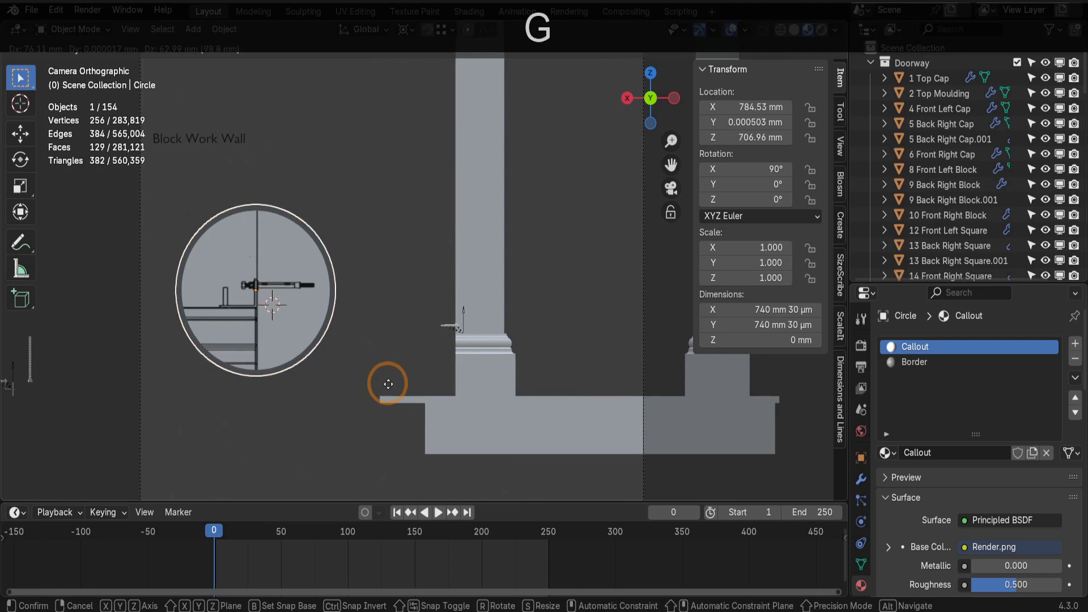
{"action": "left_click", "coordinate": [386, 380]}
{"action": "scroll", "coordinate": [376, 370], "scroll_direction": "down", "scroll_amount": 2}
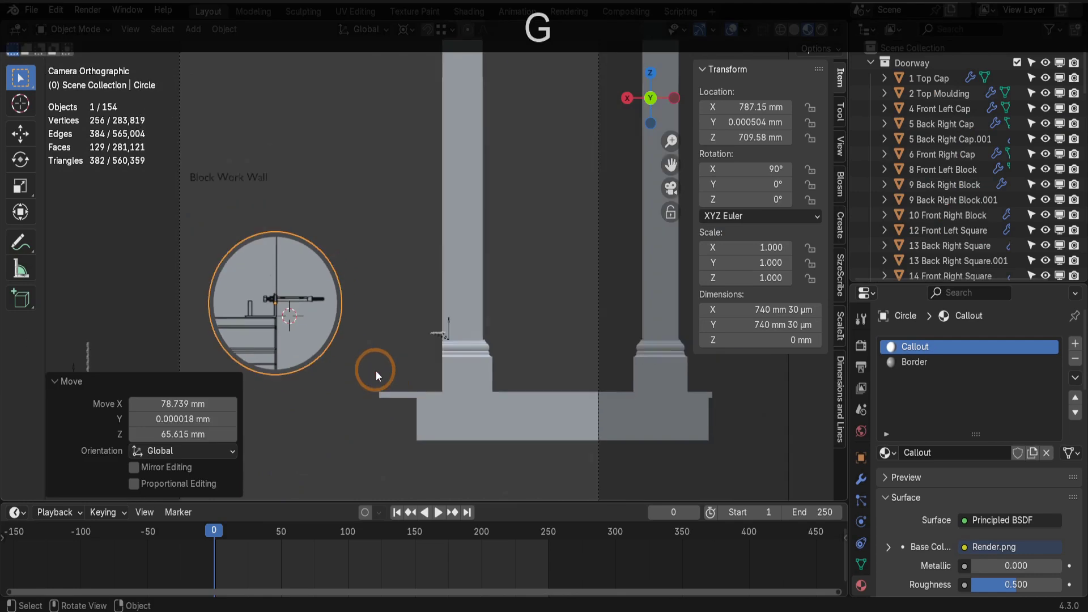
{"action": "key", "text": "s"}
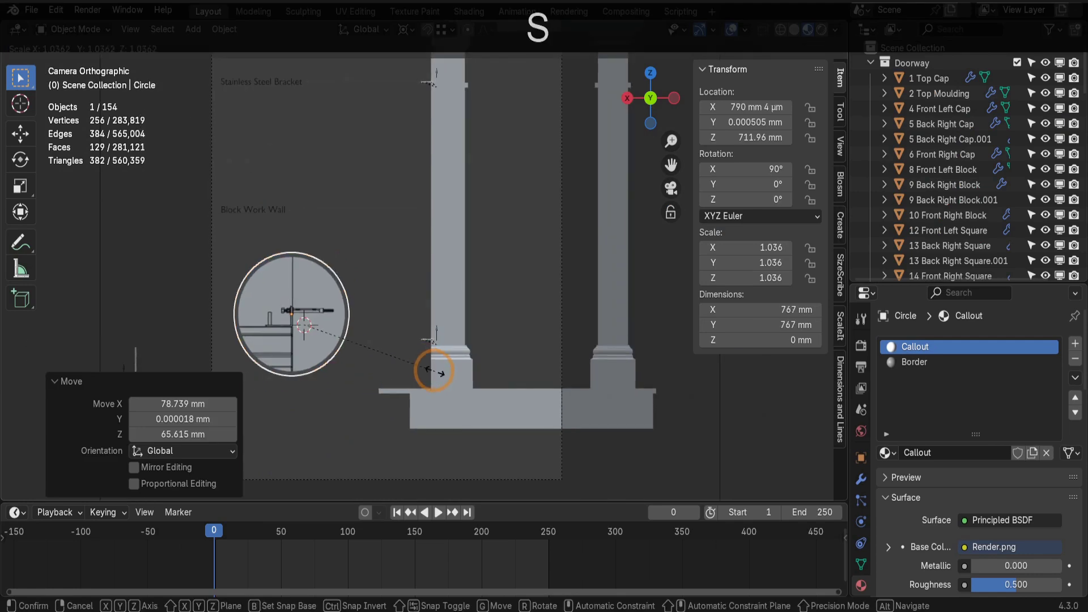
{"action": "left_click", "coordinate": [435, 372]}
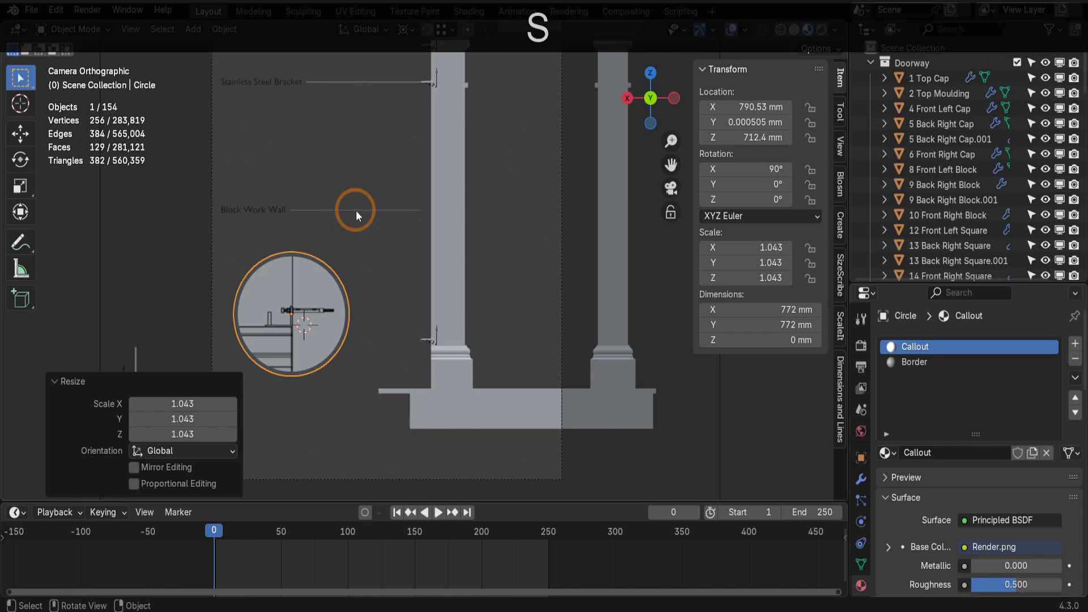
- Duplicate the Block Work Wall leader line and drop the copy beside the callout disc
{"action": "left_click", "coordinate": [356, 209]}
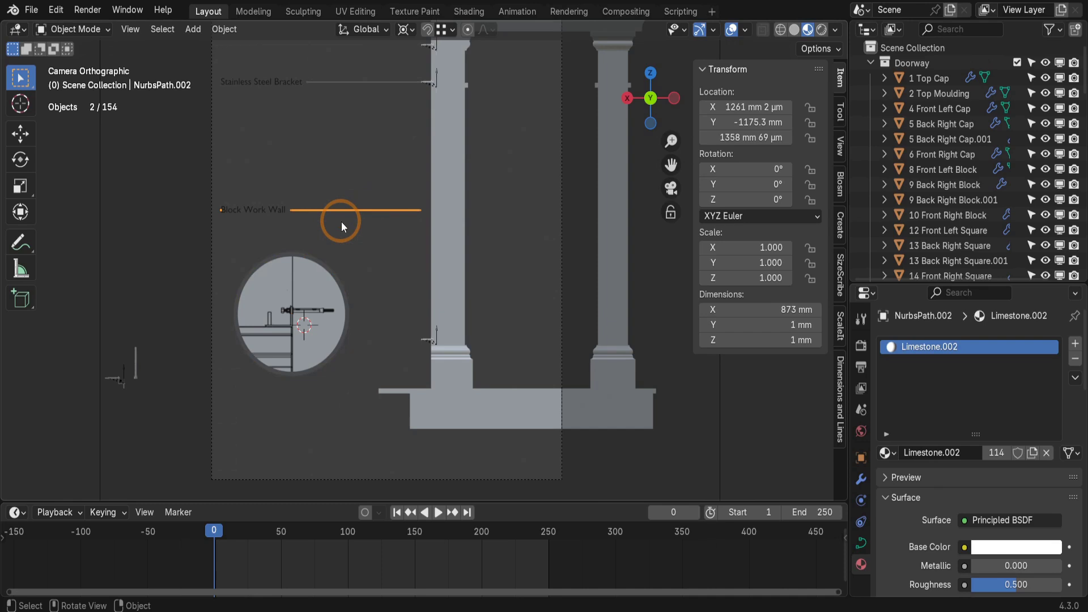
{"action": "key", "text": "shift+d"}
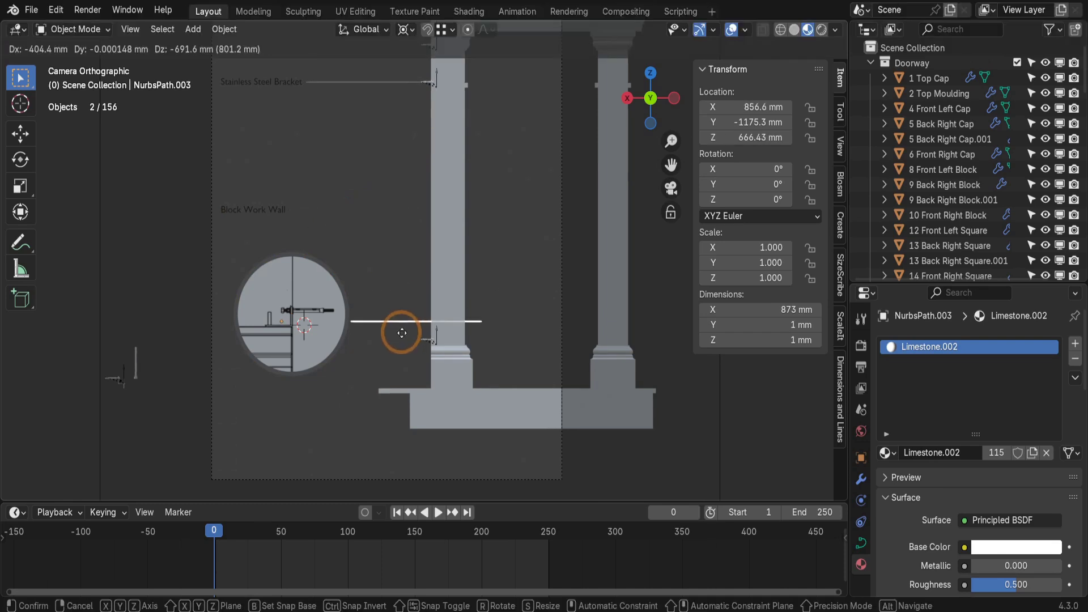
{"action": "left_click", "coordinate": [401, 333]}
{"action": "scroll", "coordinate": [385, 327], "scroll_direction": "up", "scroll_amount": 4}
- Move the copy's left endpoint to the disc's edge and snap its right end onto the base bracket
{"action": "key", "text": "Tab"}
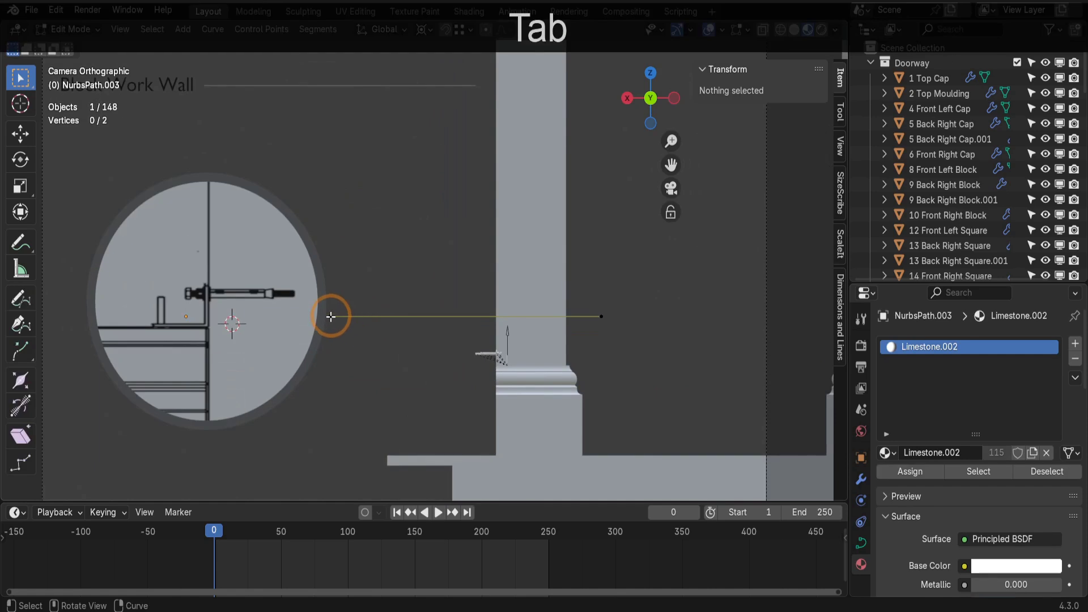
{"action": "left_click", "coordinate": [330, 316]}
{"action": "key", "text": "g"}
{"action": "right_click", "coordinate": [347, 325]}
{"action": "key", "text": "g"}
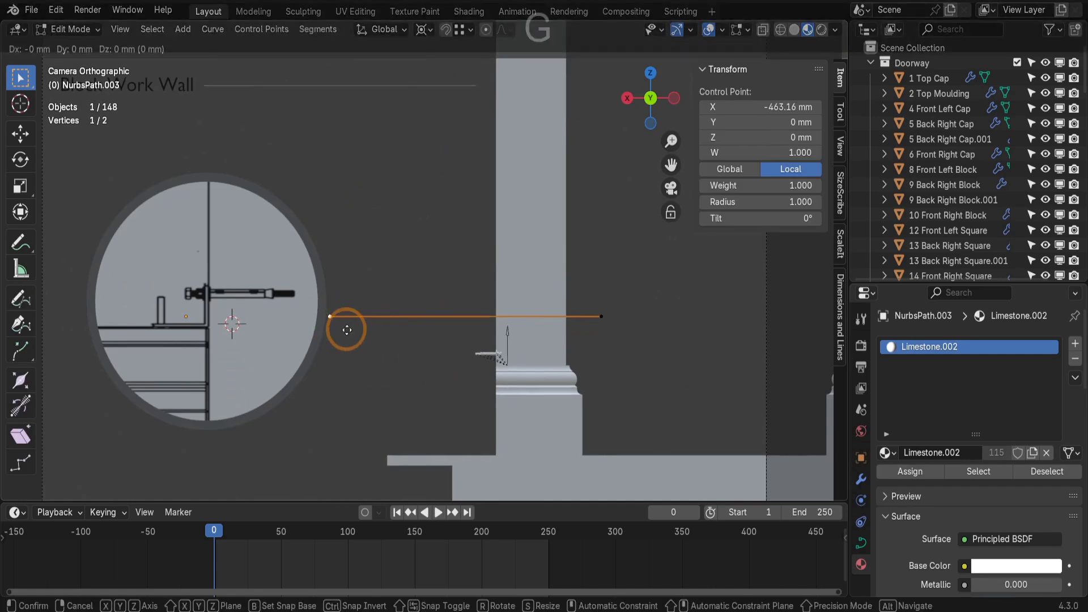
{"action": "left_click", "coordinate": [354, 323]}
{"action": "key", "text": "g"}
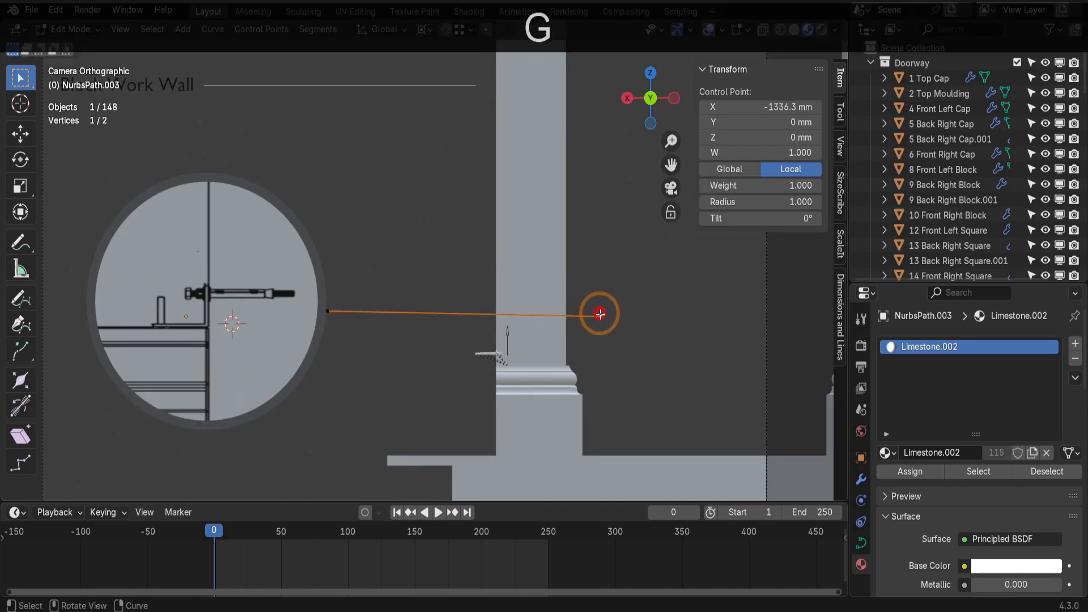
{"action": "left_click", "coordinate": [468, 355]}
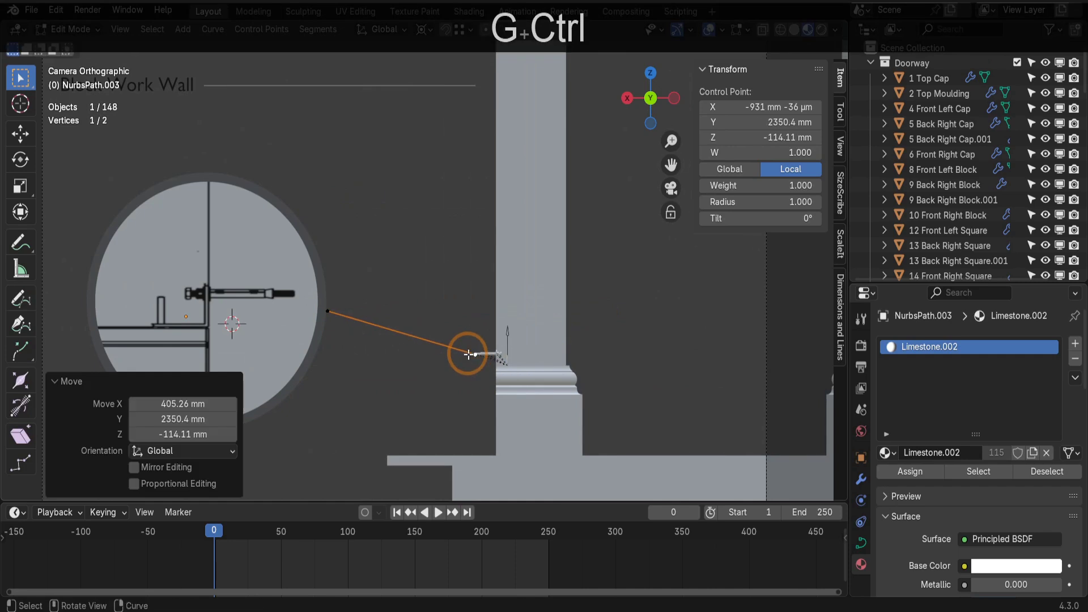
{"action": "key", "text": "Tab"}
{"action": "scroll", "coordinate": [370, 352], "scroll_direction": "down", "scroll_amount": 4}
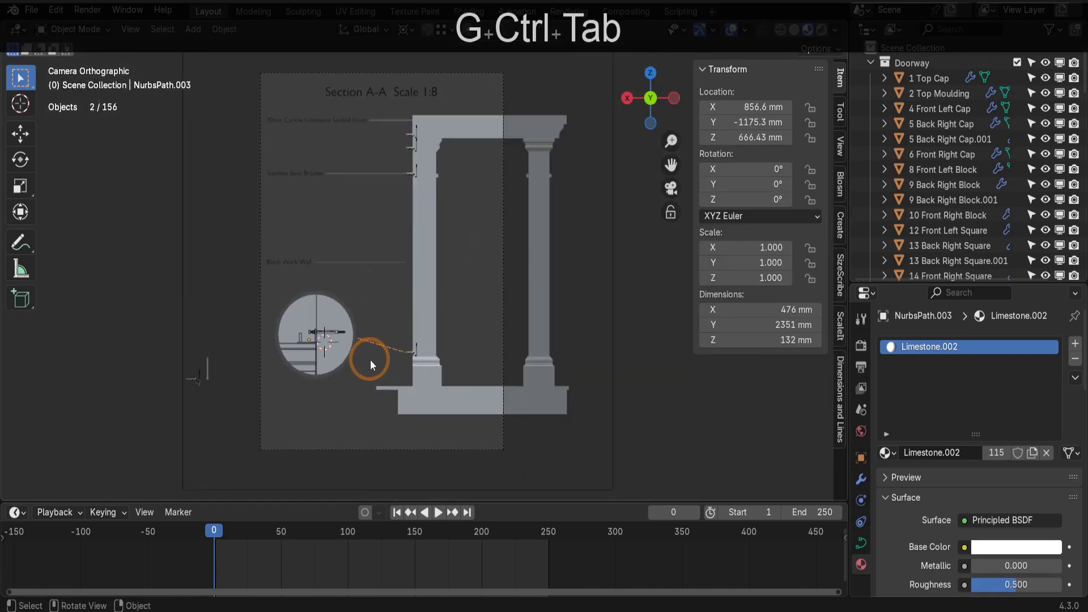
- Render the Section A-A sheet and zoom out to see the callout disc and its leader line
{"action": "key", "text": "F12"}
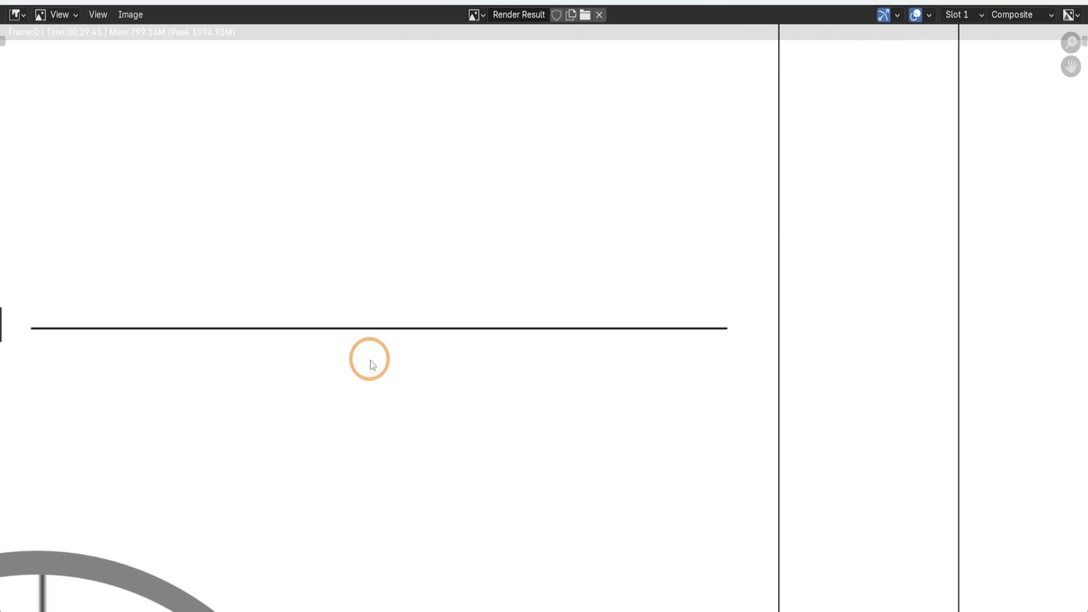
{"action": "scroll", "coordinate": [373, 363], "scroll_direction": "down", "scroll_amount": 6}
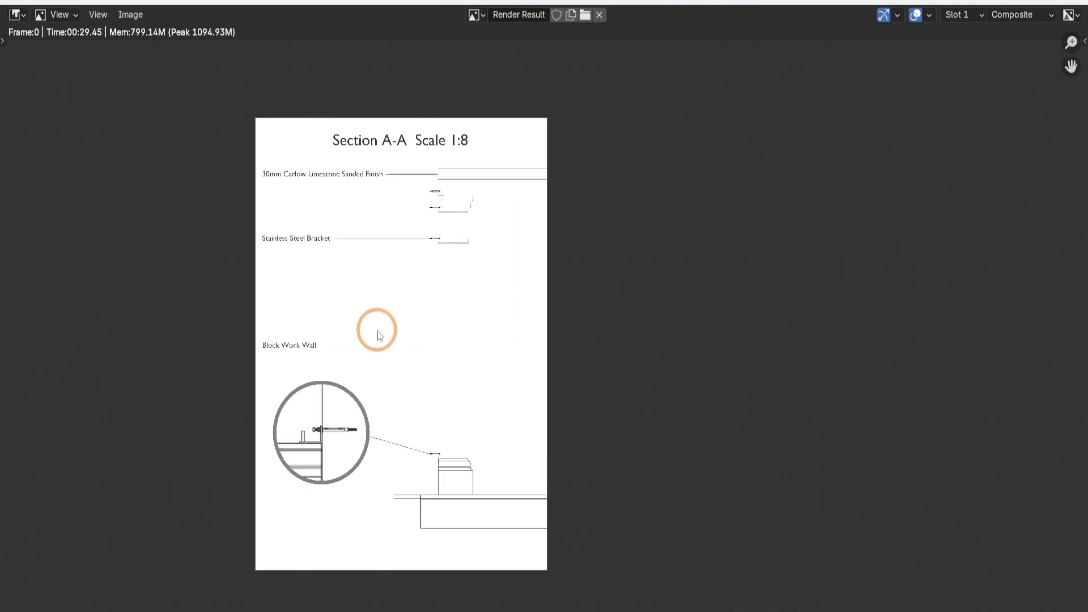